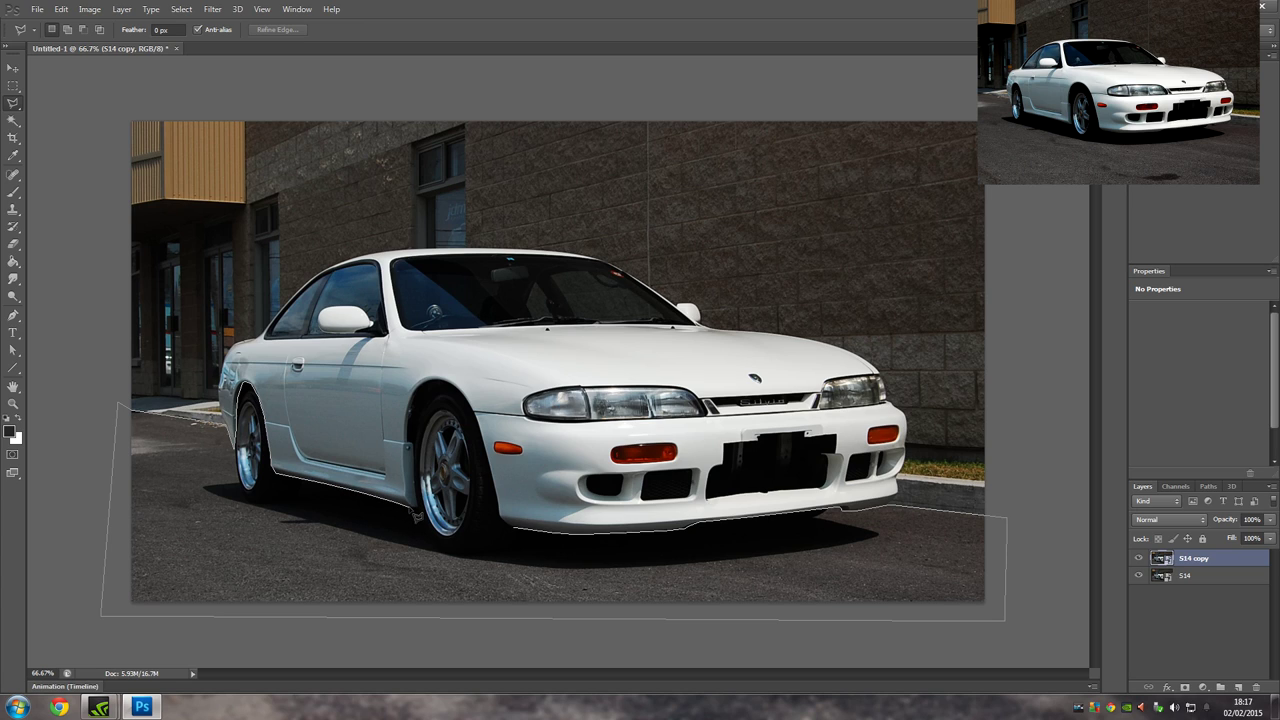
Continue the polygonal lasso outline around the front wheel arch and down to the front bumper's lower edge.
click(417, 507)
click(450, 386)
click(472, 410)
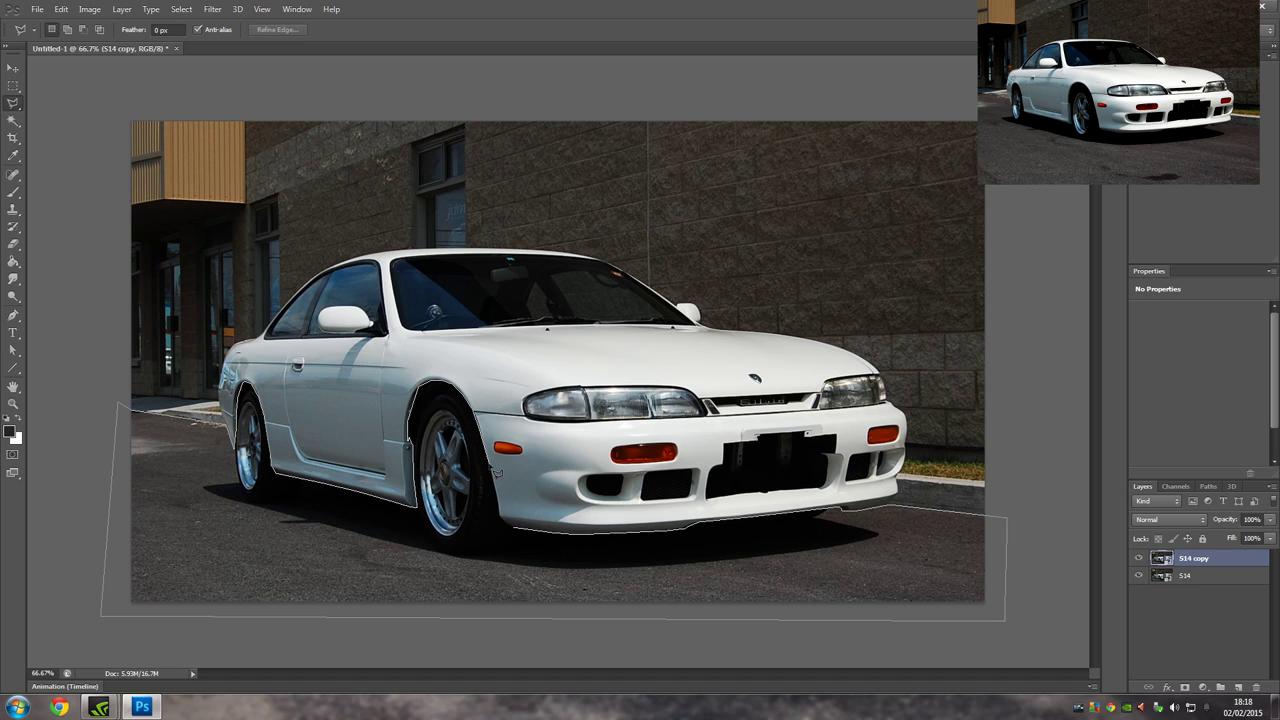
click(519, 536)
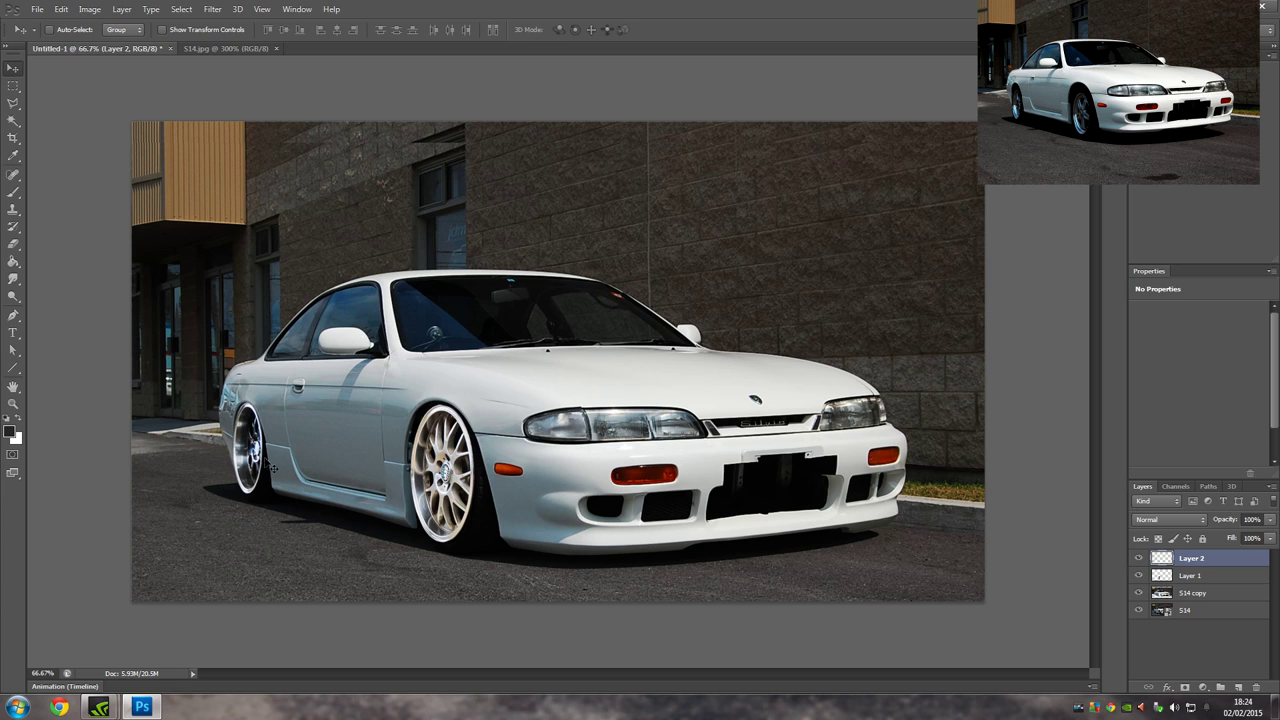
Clear the rear wheel selection in S14.jpg with the image zoomed out to 100%, and return to the Untitled-1 document.
click(215, 48)
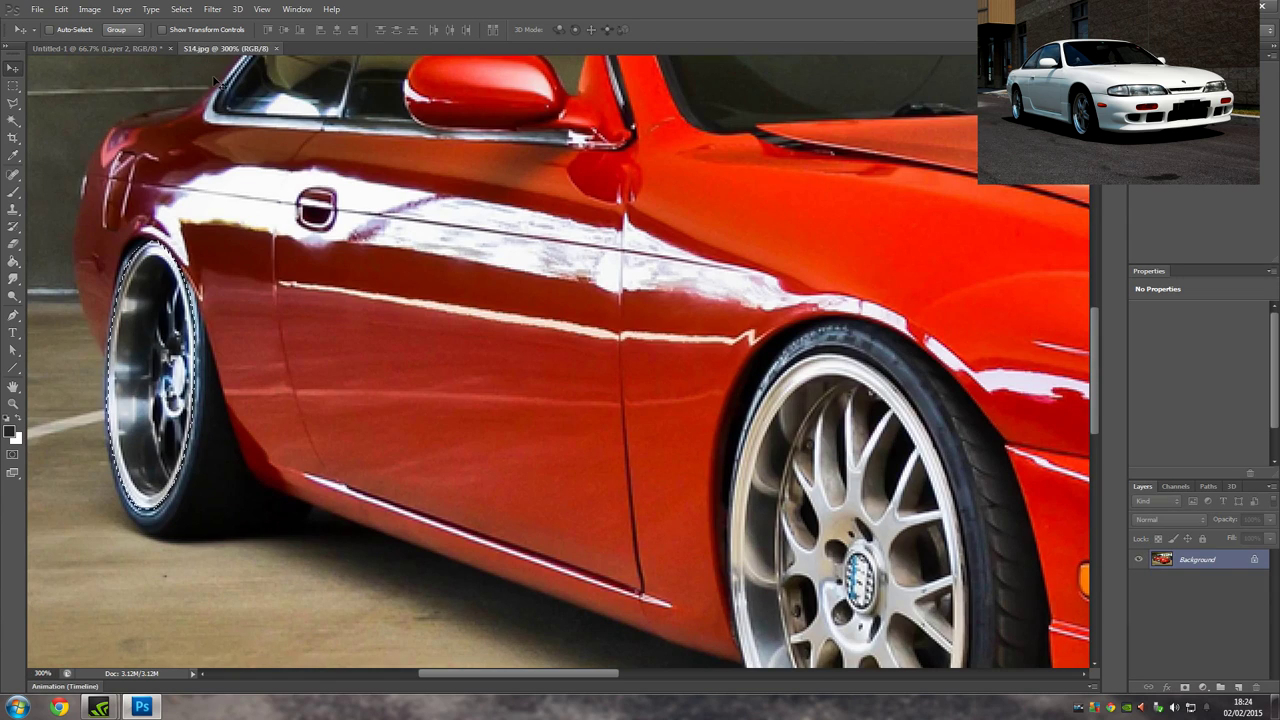
click(13, 403)
click(358, 31)
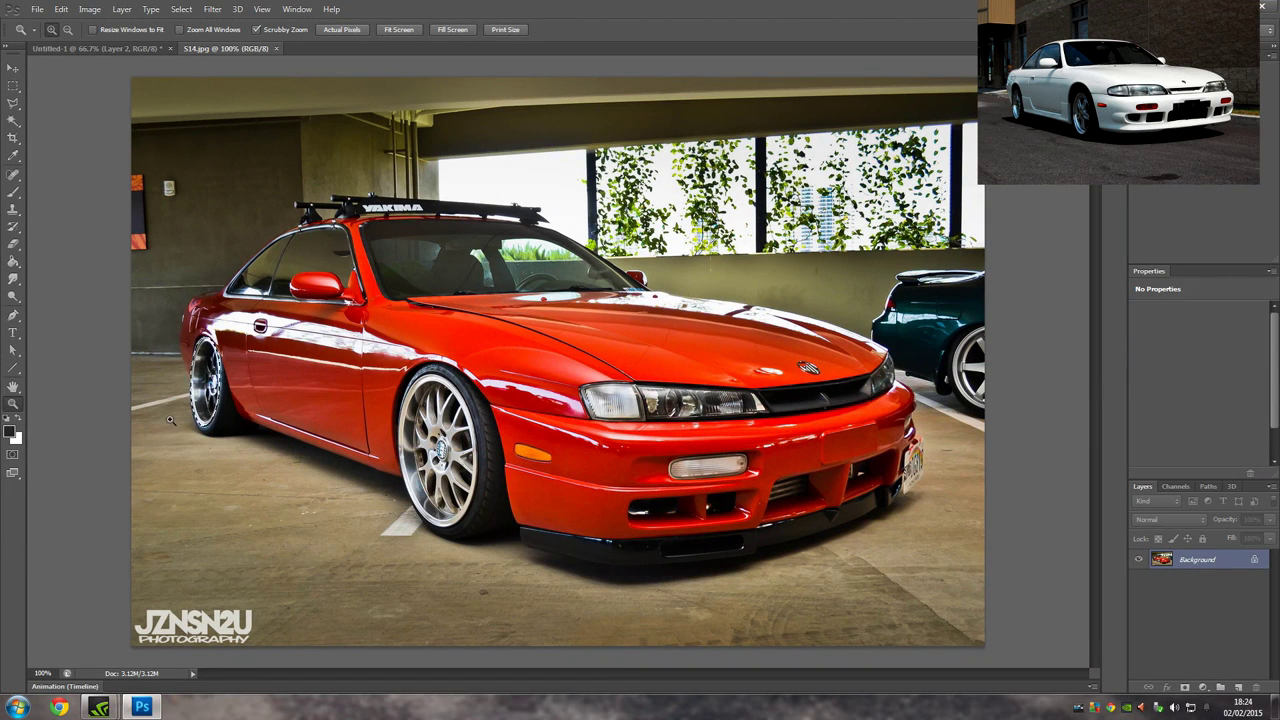
click(13, 104)
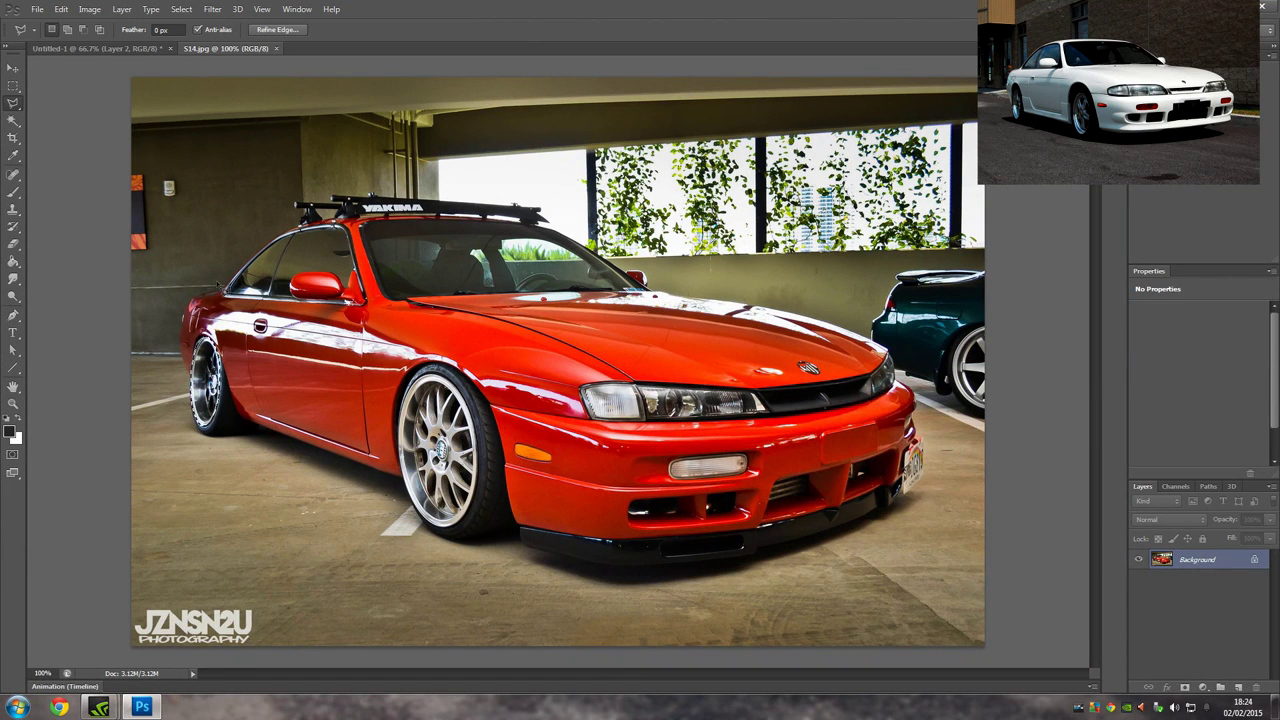
key(ctrl+d)
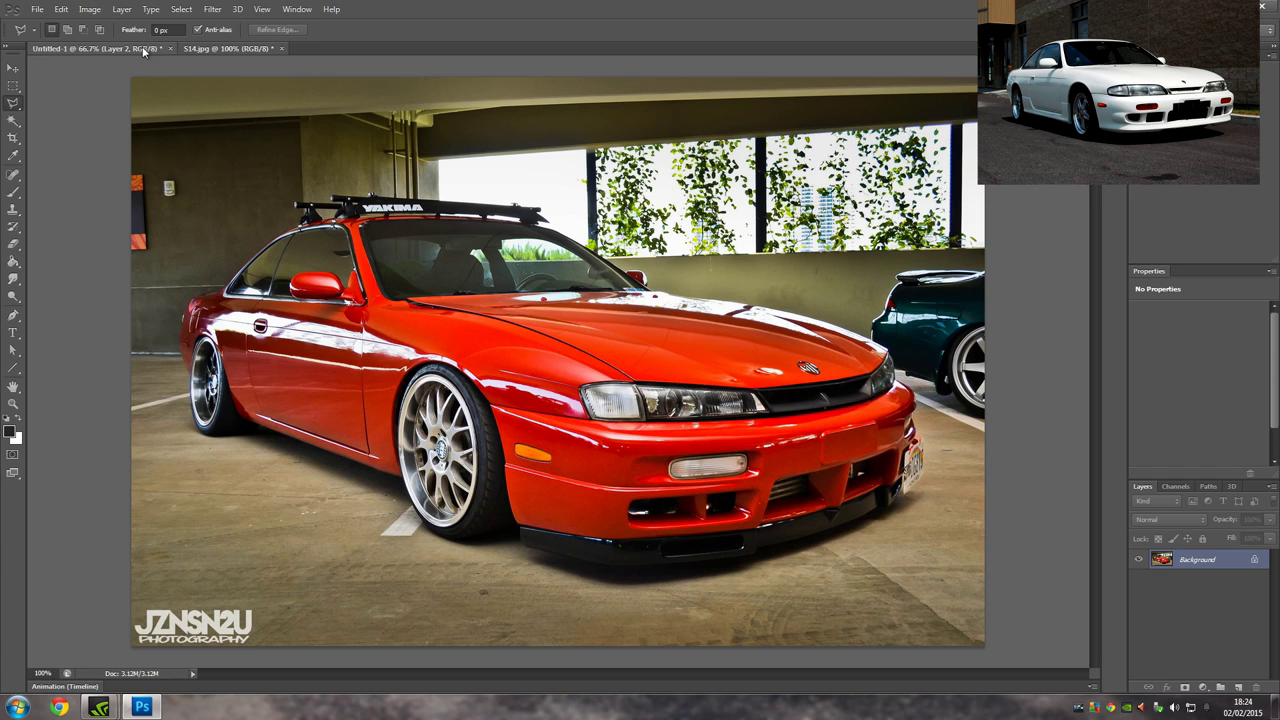
click(100, 48)
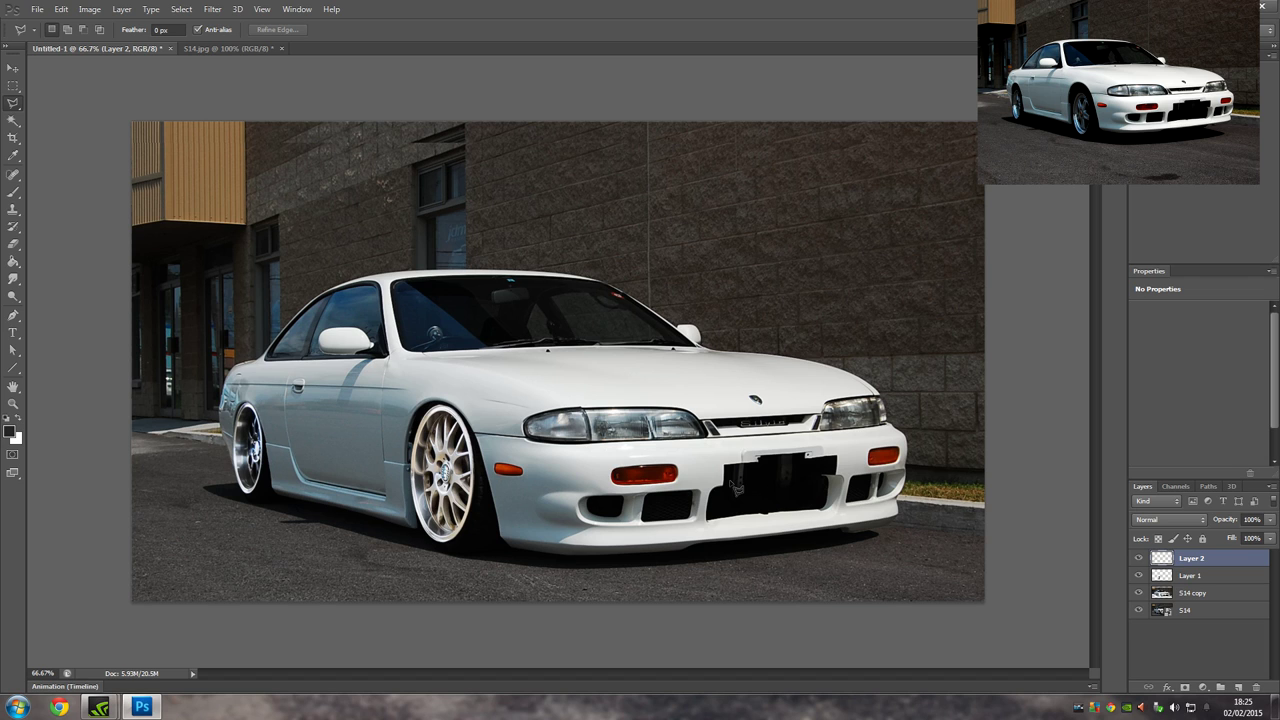
Switch to Chrome, search Google Images for "intercooler" and browse the pictures.
click(66, 703)
text(intercooler)
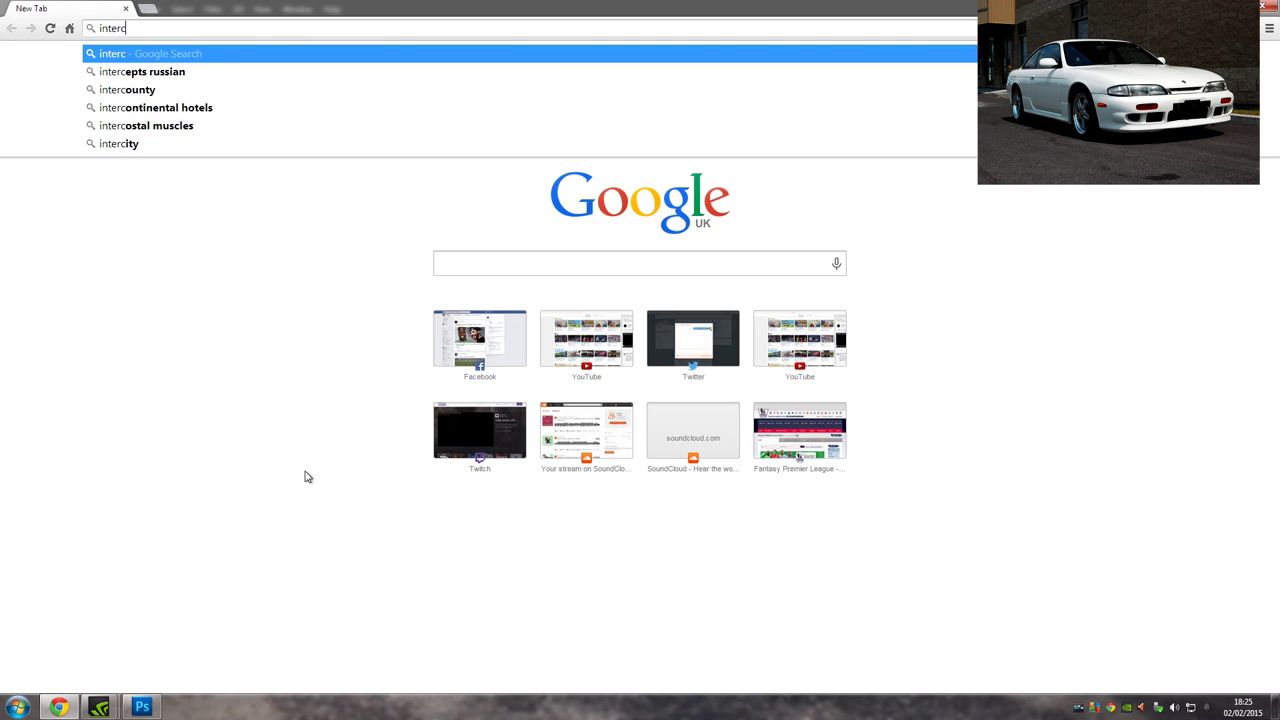
key(Return)
click(134, 112)
scroll(137, 112, down, 15)
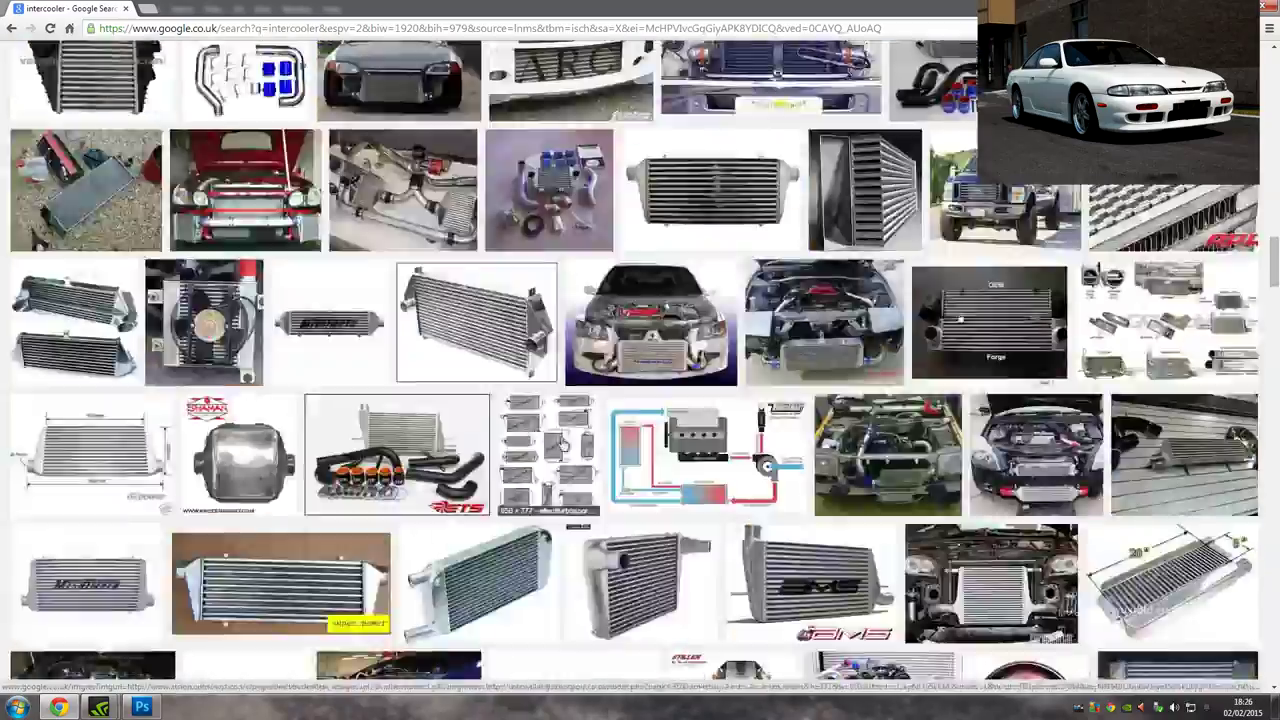
Narrow the image search to "s14 intercooler" and look through the results.
scroll(563, 445, up, 15)
click(92, 60)
text(s14)
key(Return)
scroll(993, 385, down, 10)
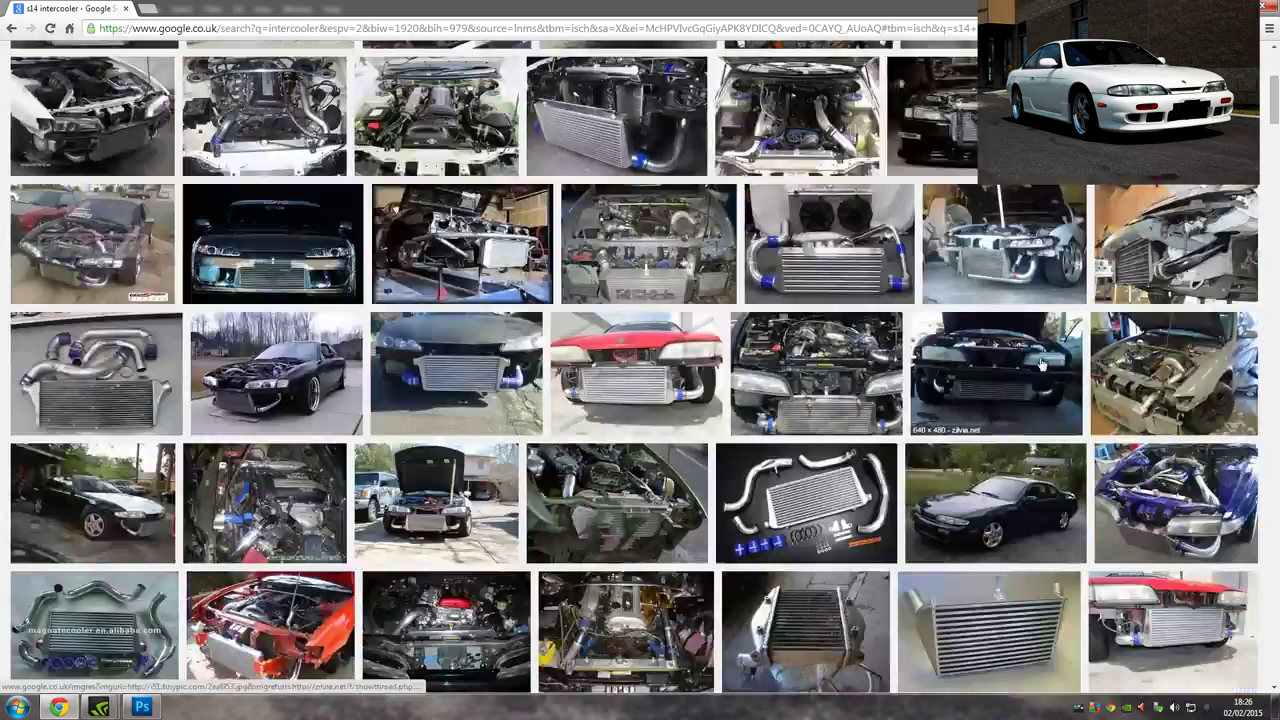
scroll(993, 385, down, 10)
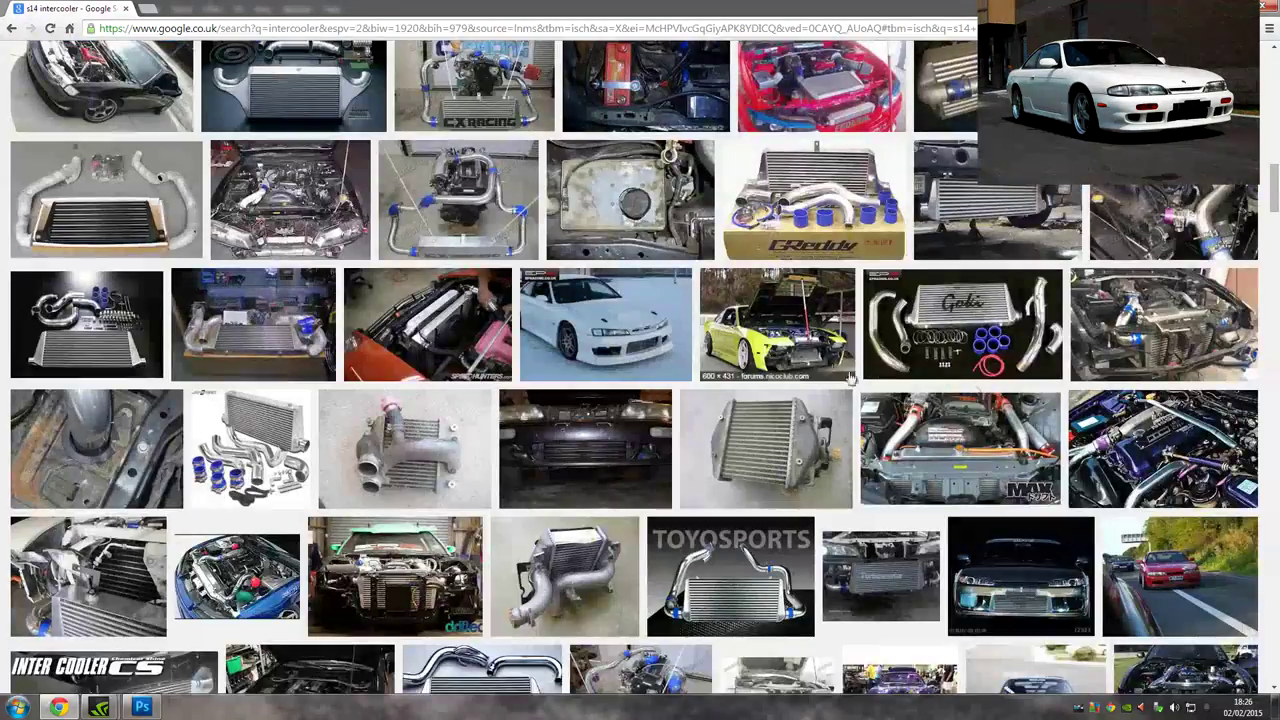
Preview the lime-green car's intercooler picture, compare it with the white car in Photoshop, and browse further search results.
click(822, 343)
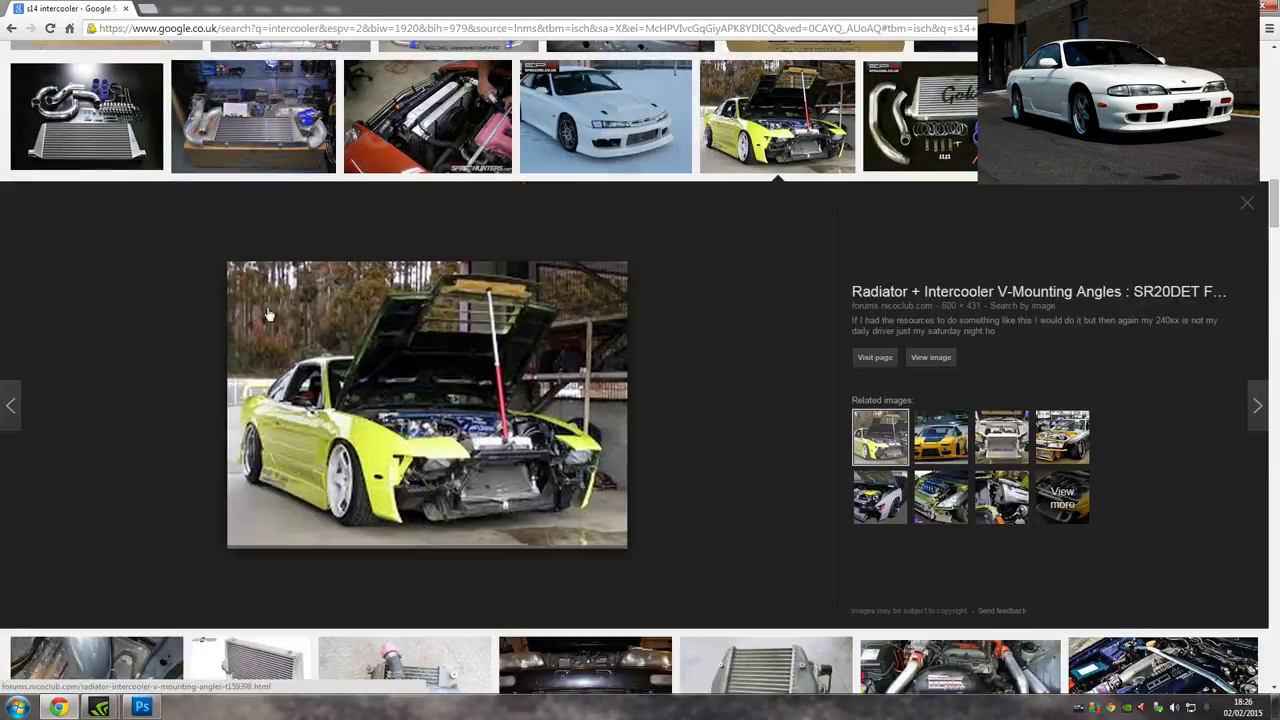
click(142, 707)
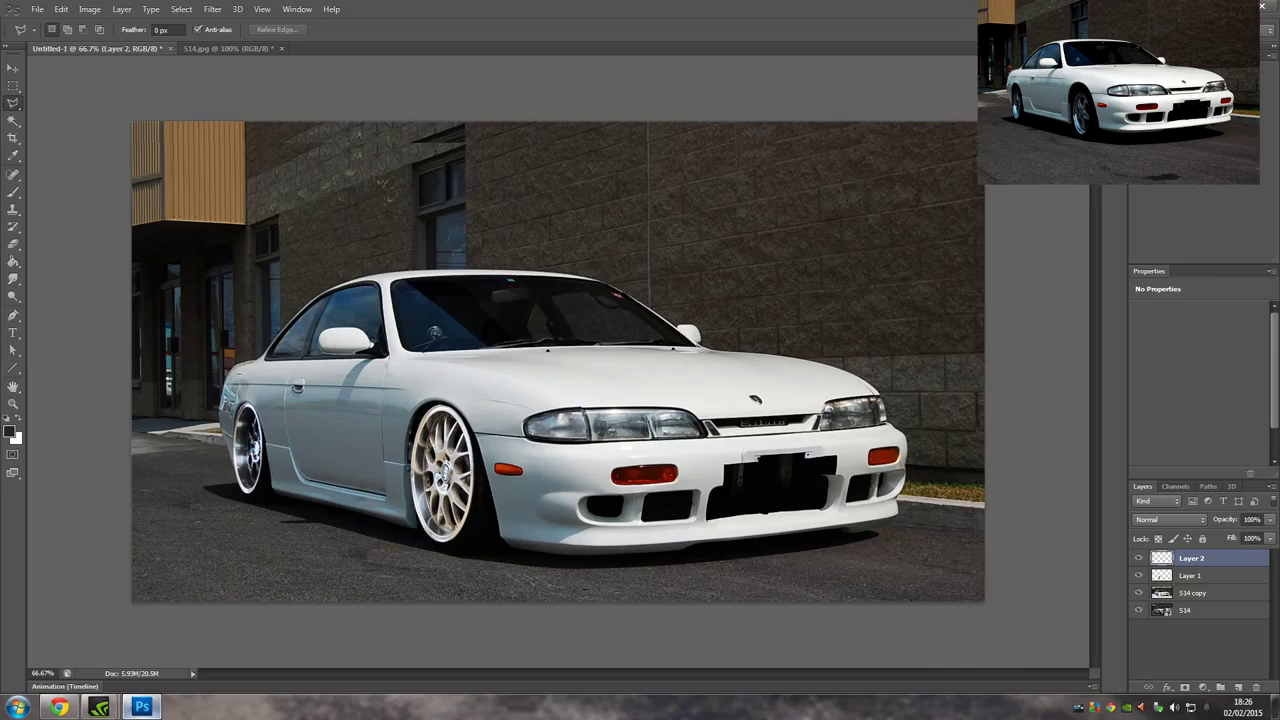
click(145, 709)
scroll(96, 444, down, 1)
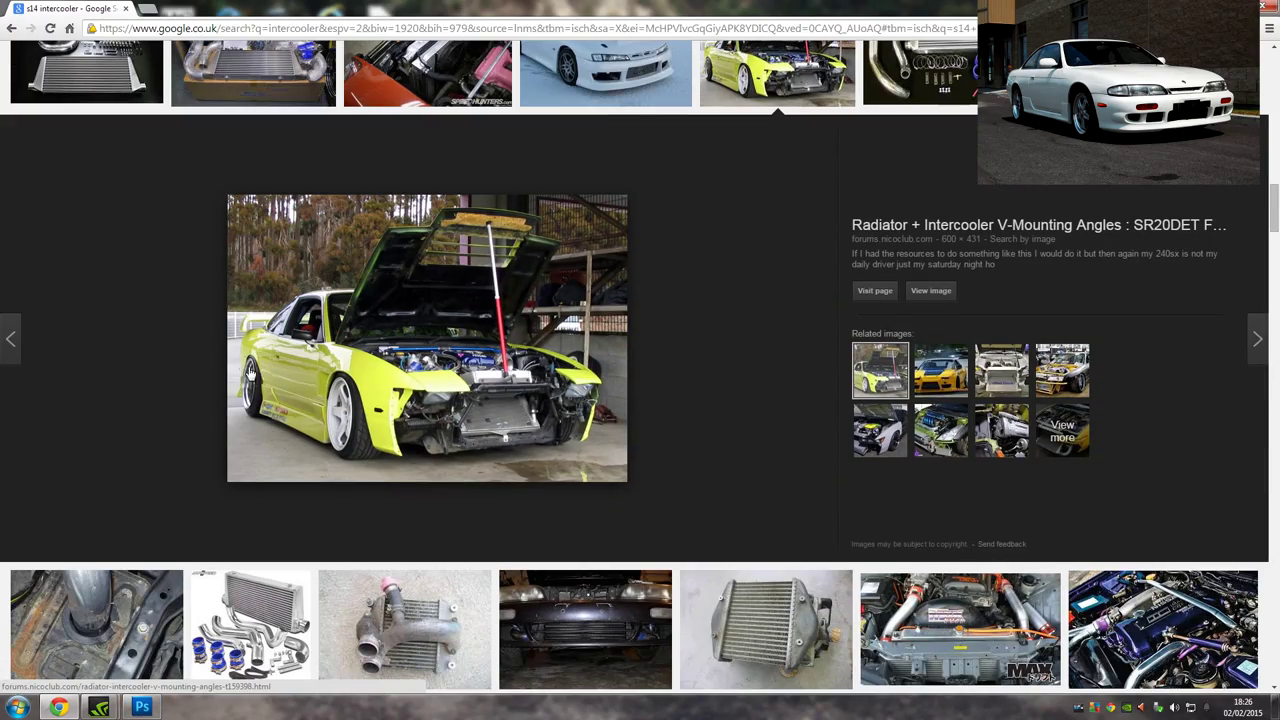
key(Escape)
scroll(826, 409, down, 1)
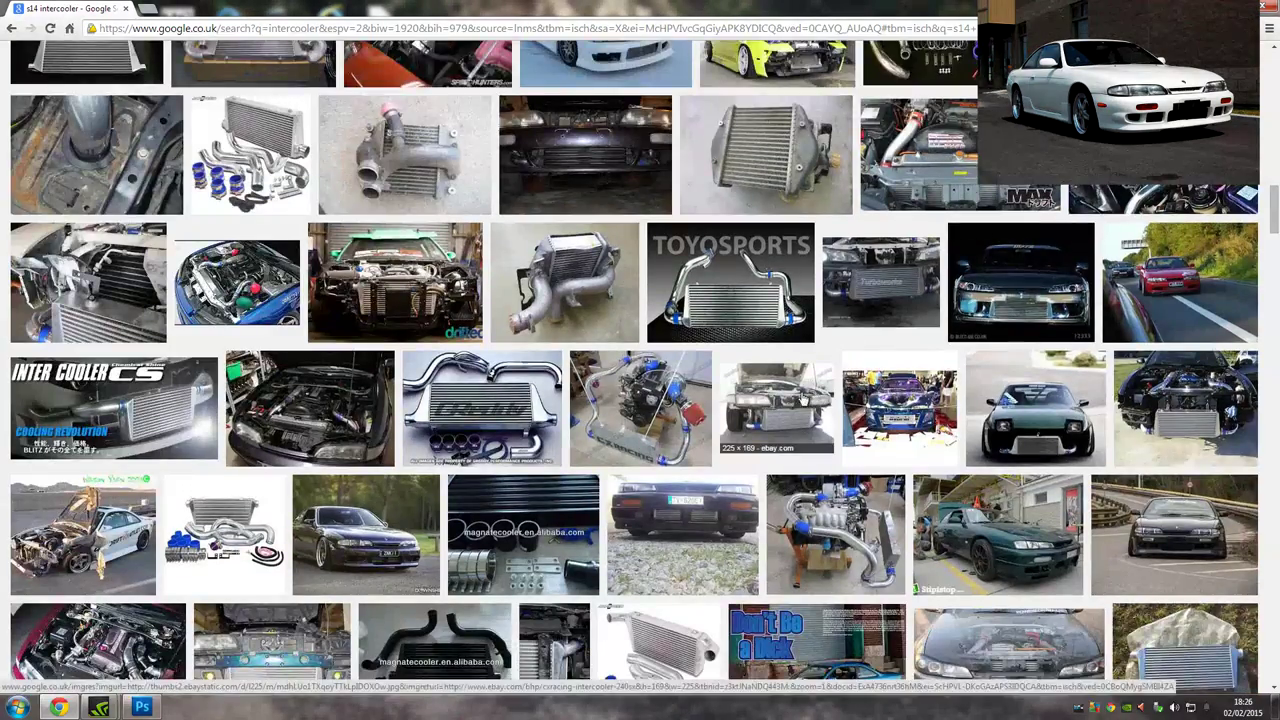
scroll(790, 400, down, 20)
scroll(769, 404, down, 20)
scroll(757, 405, down, 20)
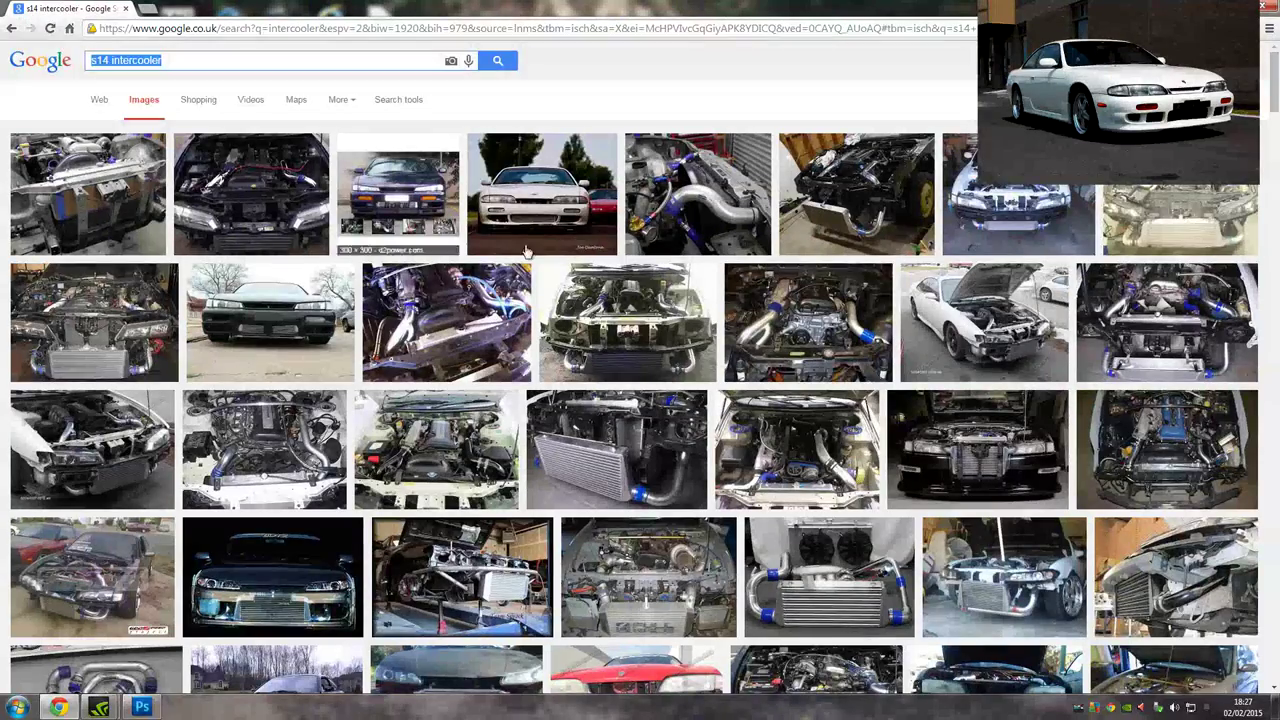
Open the full-size picture of the black S14 with the exposed front-mount intercooler.
scroll(741, 343, down, 5)
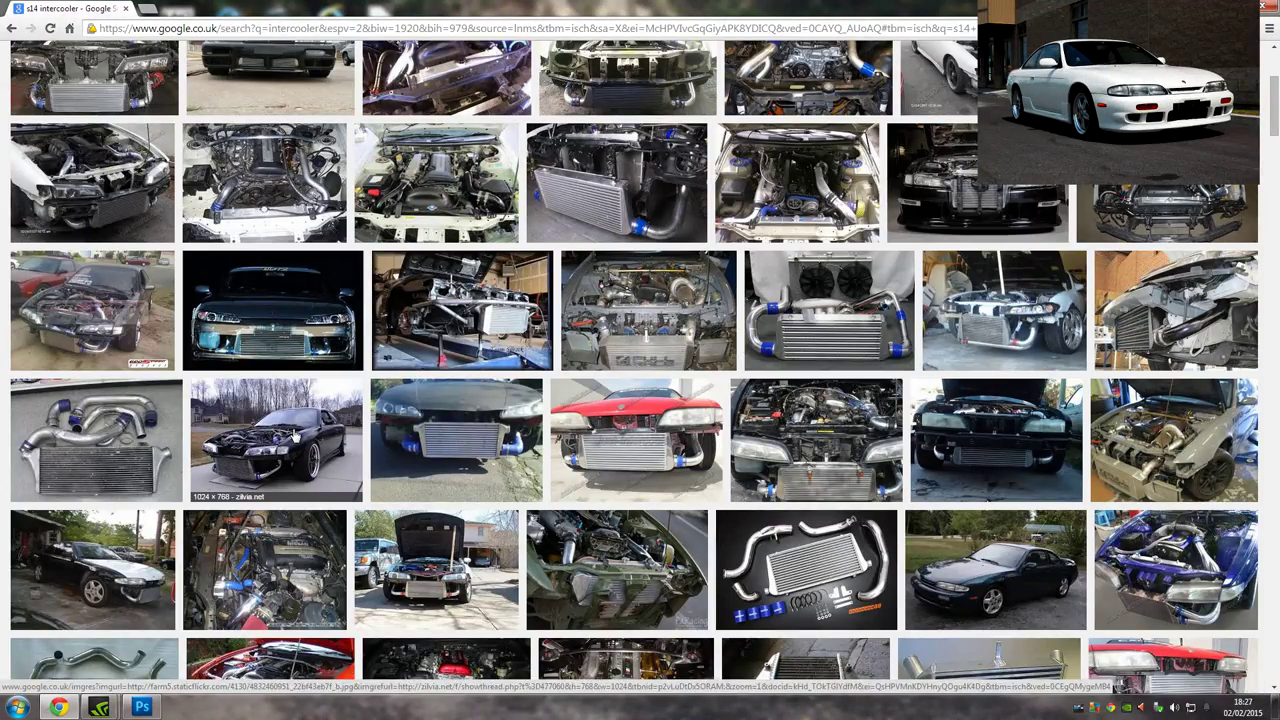
click(276, 440)
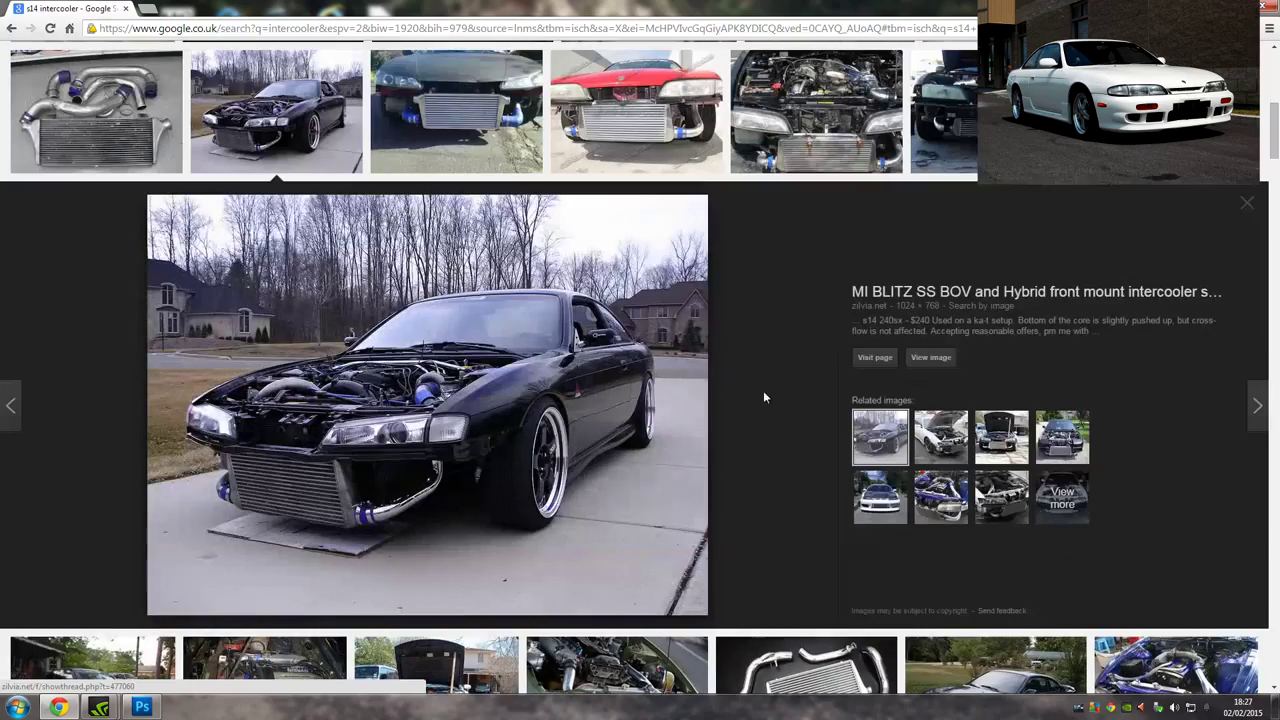
click(931, 357)
Copy the black car picture and paste it into the S14.jpg document in Photoshop.
right_click(505, 258)
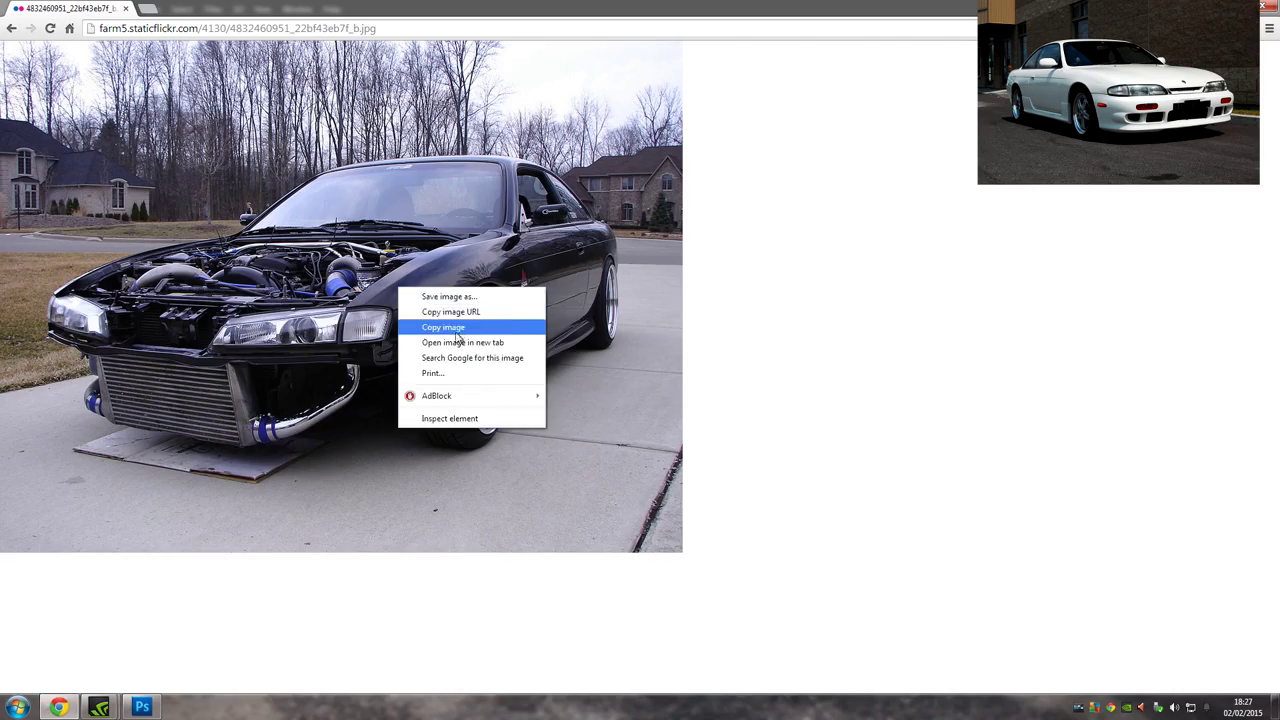
click(431, 327)
key(ctrl+v)
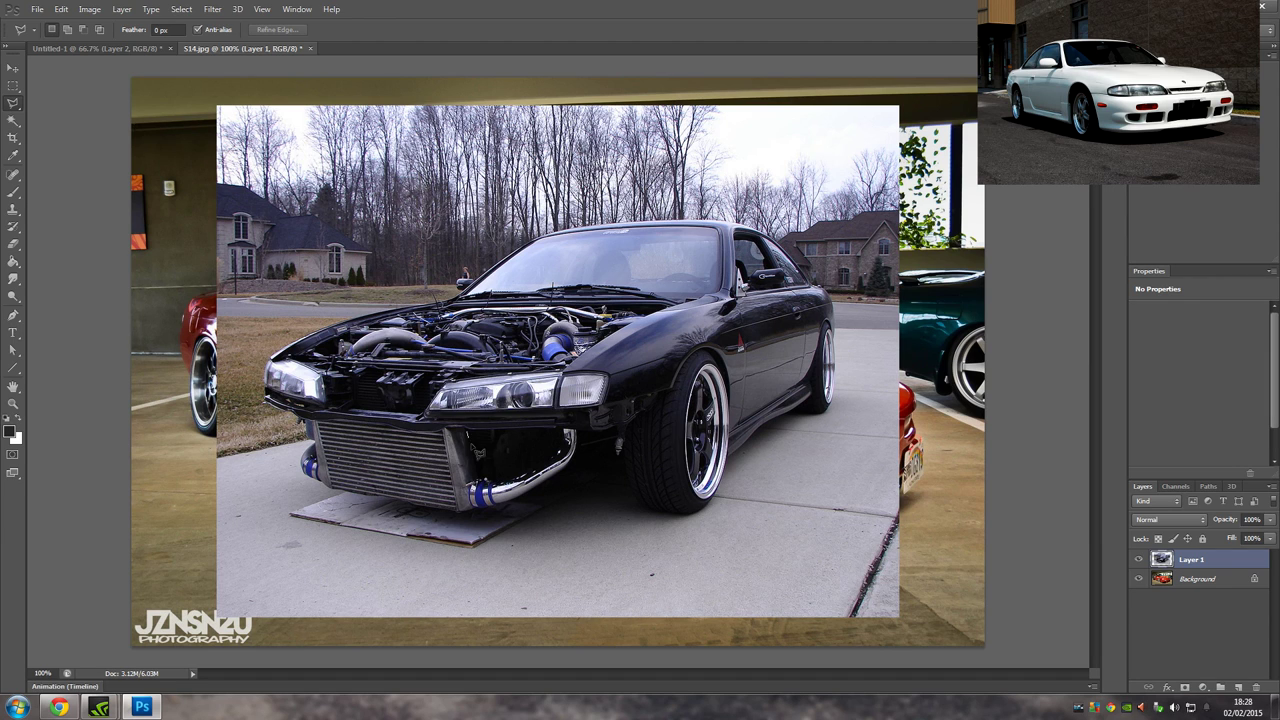
key(Escape)
key(ctrl+d)
Outline the black car's intercooler and surrounding front-end area with the Polygonal Lasso.
click(672, 390)
click(602, 408)
click(556, 428)
mouse_move(440, 434)
mouse_down()
mouse_move(598, 416)
mouse_move(440, 430)
mouse_move(270, 396)
mouse_up()
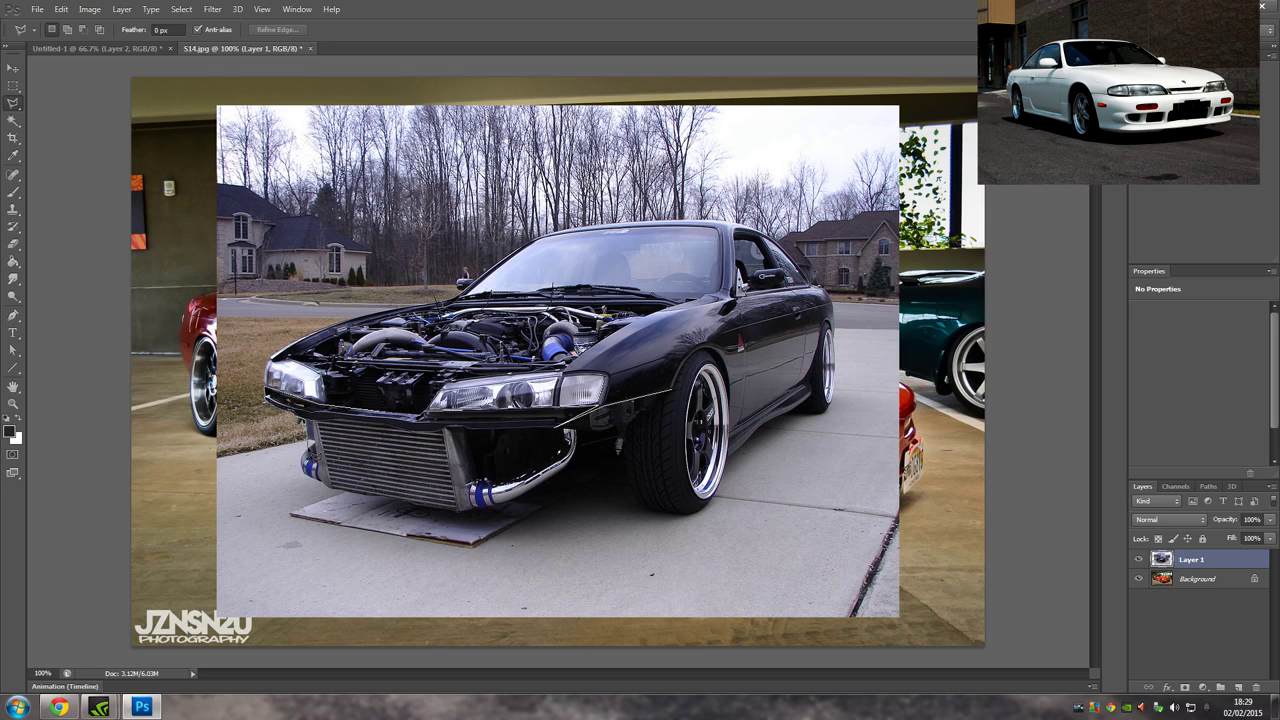
mouse_move(332, 492)
mouse_down()
mouse_move(472, 518)
mouse_move(516, 511)
mouse_move(592, 466)
mouse_move(580, 440)
mouse_move(598, 452)
mouse_move(668, 394)
mouse_move(864, 379)
mouse_up()
Copy the selected intercooler area and paste it into the Untitled-1 document.
key(ctrl+c)
click(129, 49)
key(ctrl+v)
Widen the pasted intercooler to 145.42%, flip it horizontally and move it down over the front bumper.
key(v)
click(222, 31)
right_click(706, 338)
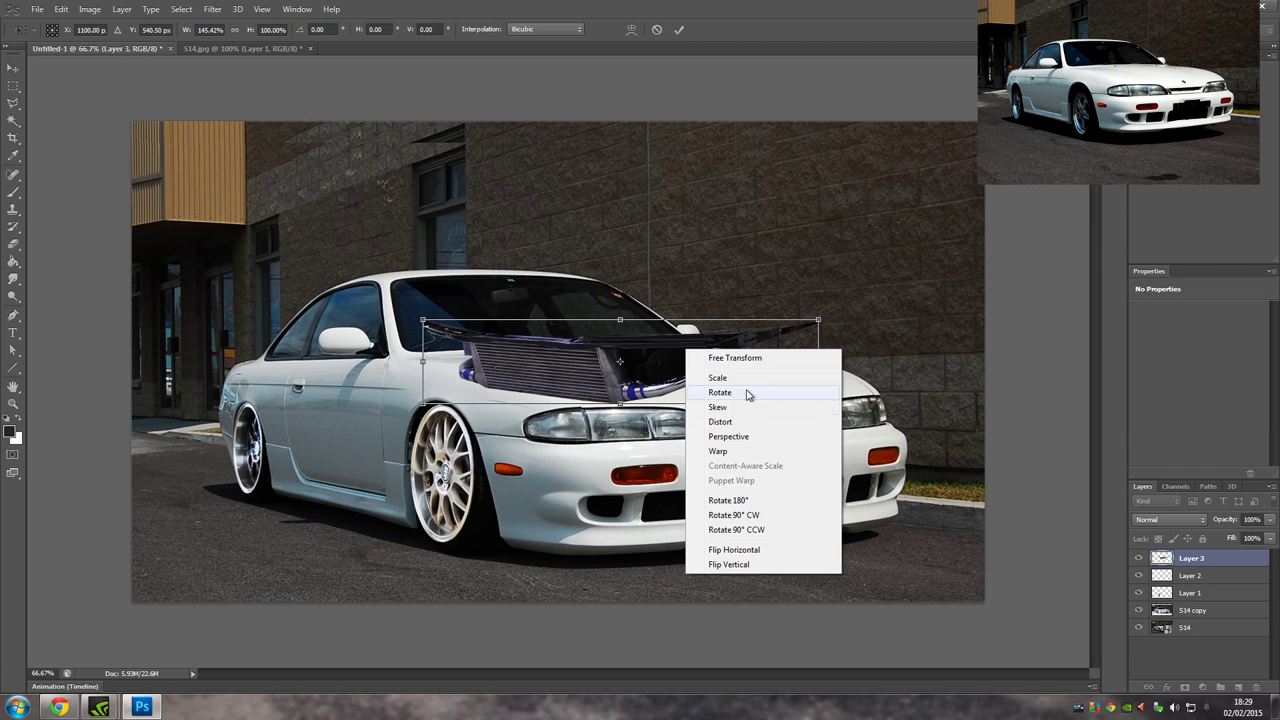
click(750, 548)
drag(731, 362, 794, 486)
Reshape the intercooler piece to suit the bumper's angle and apply the transform.
right_click(778, 450)
click(812, 512)
drag(704, 443, 678, 444)
click(679, 30)
Resize the intercooler piece further and move it onto the ground below the front bumper.
drag(804, 488, 832, 487)
drag(508, 445, 562, 454)
mouse_move(851, 504)
mouse_down()
mouse_move(805, 508)
mouse_move(834, 535)
mouse_move(817, 499)
mouse_move(879, 499)
mouse_move(880, 485)
mouse_move(898, 495)
mouse_move(892, 610)
mouse_move(900, 594)
mouse_up()
right_click(790, 488)
click(835, 314)
right_click(819, 476)
click(858, 336)
key(Return)
Select the bumper vent beside the main grille opening with the Polygonal Lasso and delete that area from the S14 copy layer.
key(l)
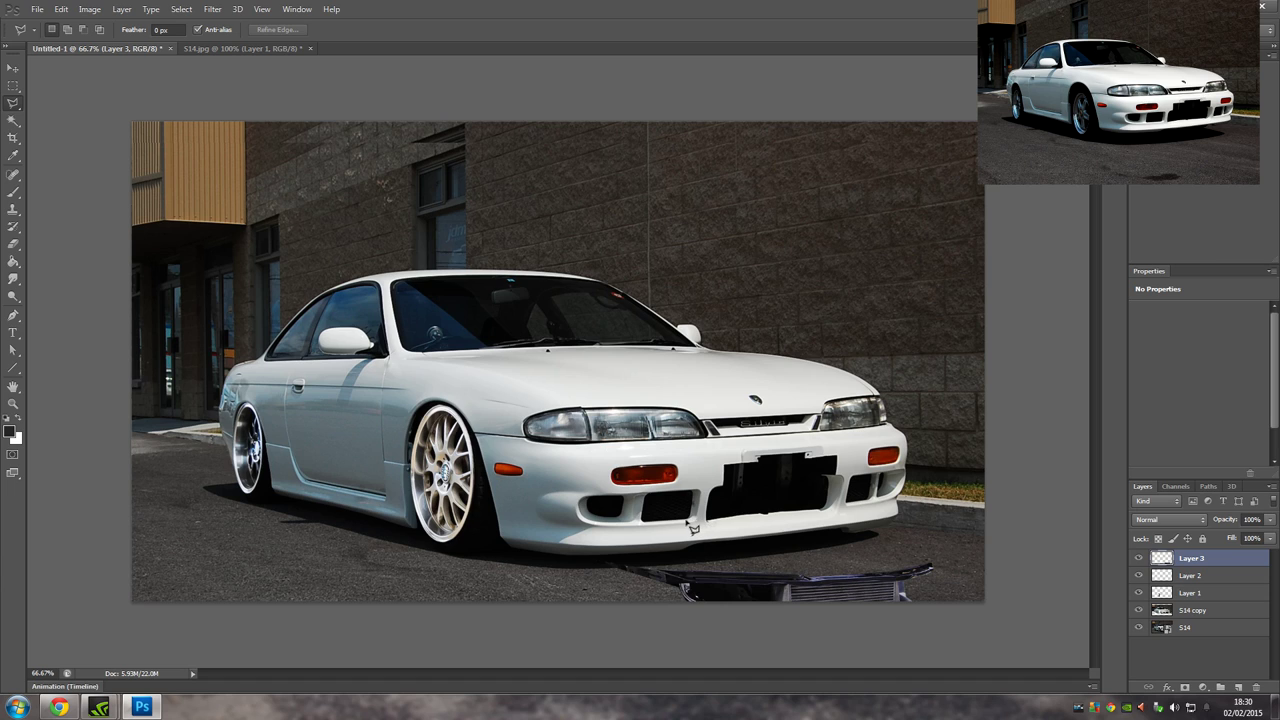
mouse_move(648, 528)
mouse_down()
mouse_move(644, 497)
mouse_move(692, 497)
mouse_up()
click(689, 520)
click(642, 521)
key(ctrl+d)
click(1199, 580)
click(1188, 609)
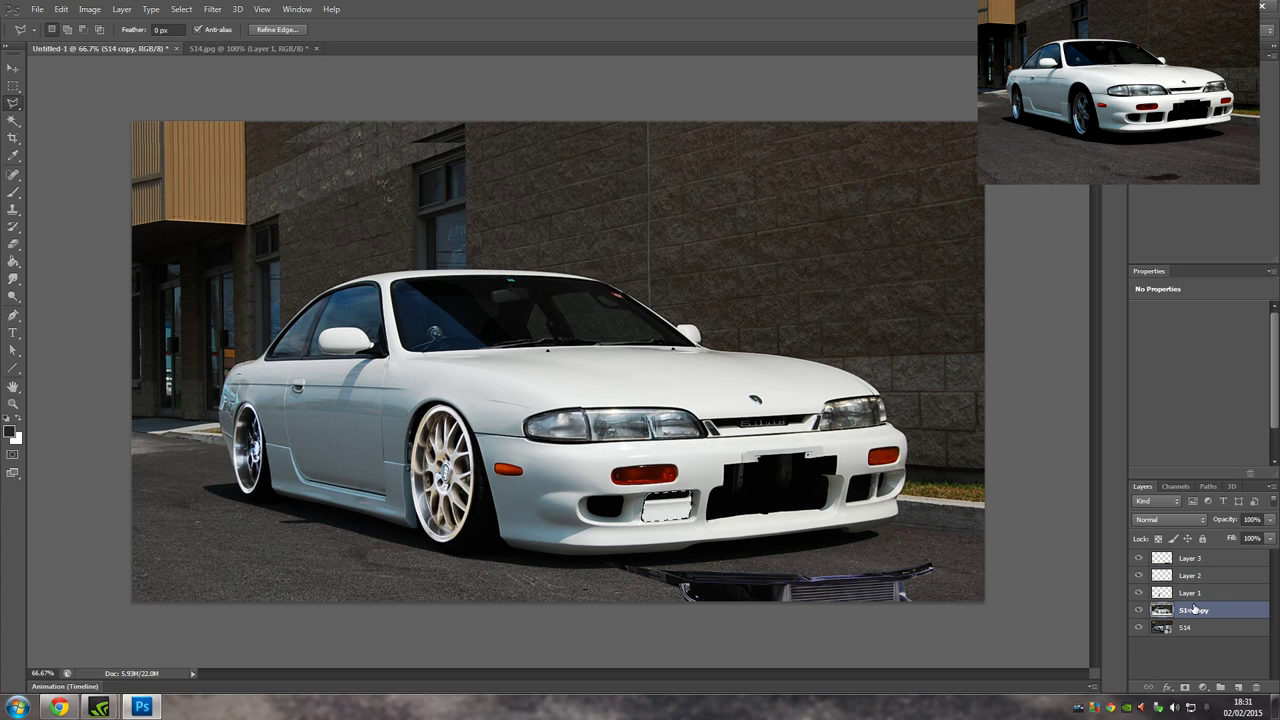
Delete the same selected vent area from the S14 layer.
click(1189, 627)
key(Delete)
key(Return)
right_click(1185, 627)
click(1188, 298)
key(Delete)
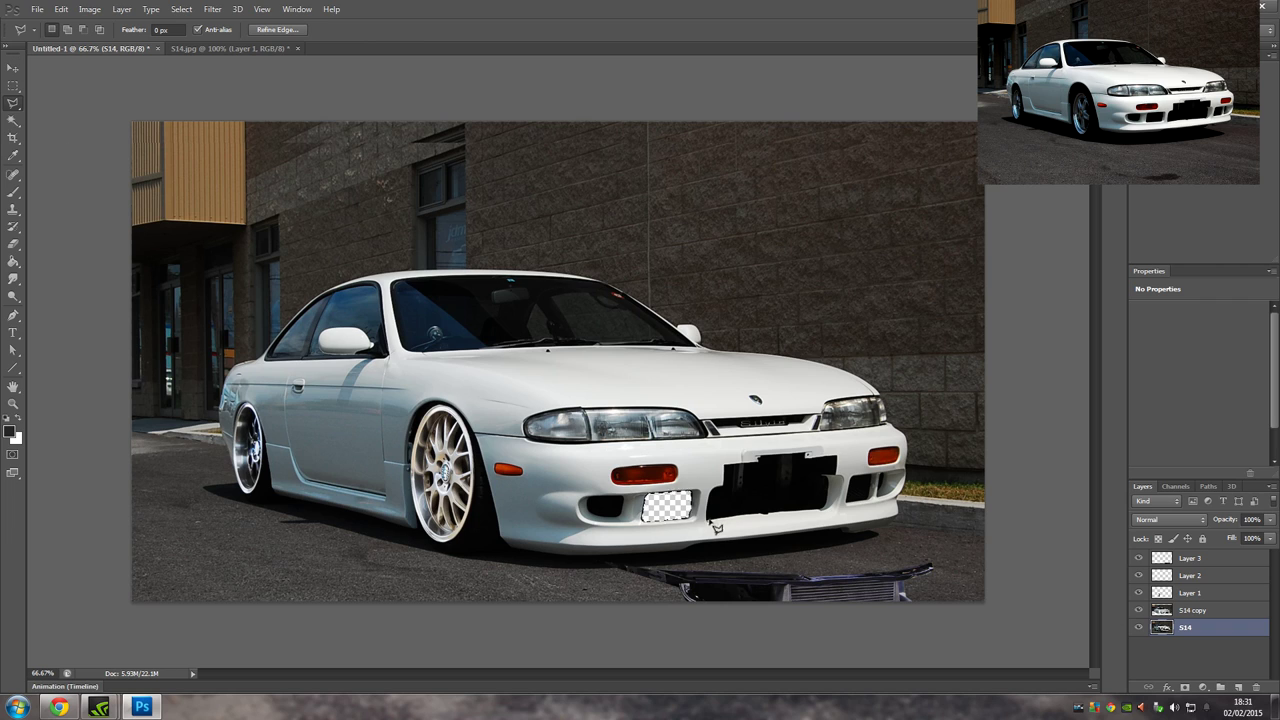
Outline the black main grille opening in the front bumper with the Polygonal Lasso.
drag(762, 521, 827, 516)
mouse_move(845, 465)
mouse_down()
mouse_move(734, 475)
mouse_move(714, 522)
mouse_up()
click(1200, 612)
key(ctrl+j)
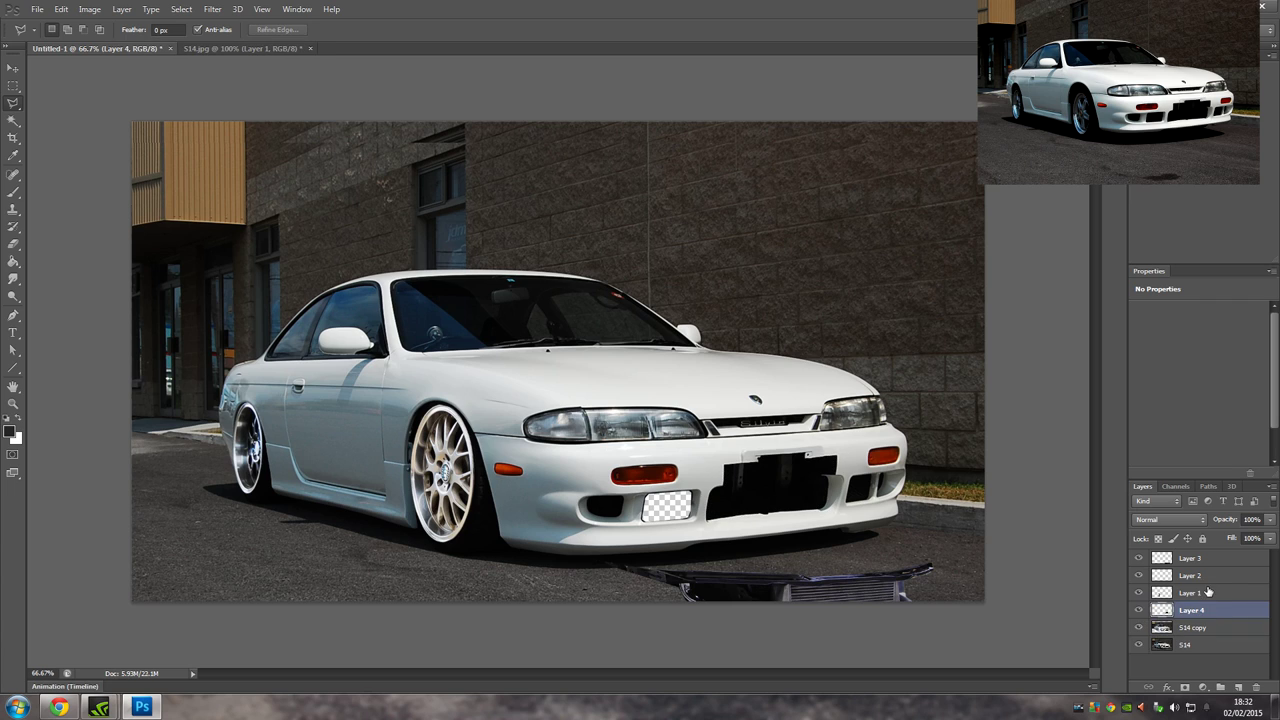
double_click(1201, 611)
key(ctrl+z)
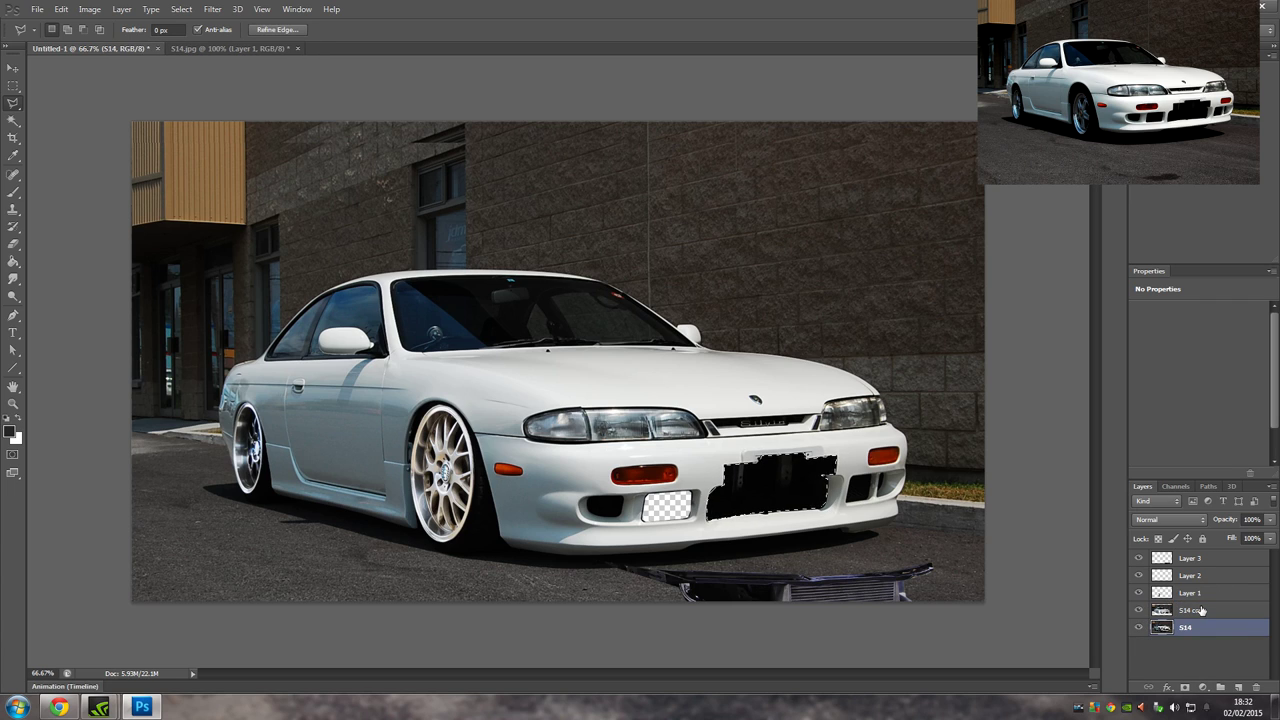
Separate the selected grille opening from the S14 copy layer onto its own layer and place it beneath S14 copy.
click(1205, 610)
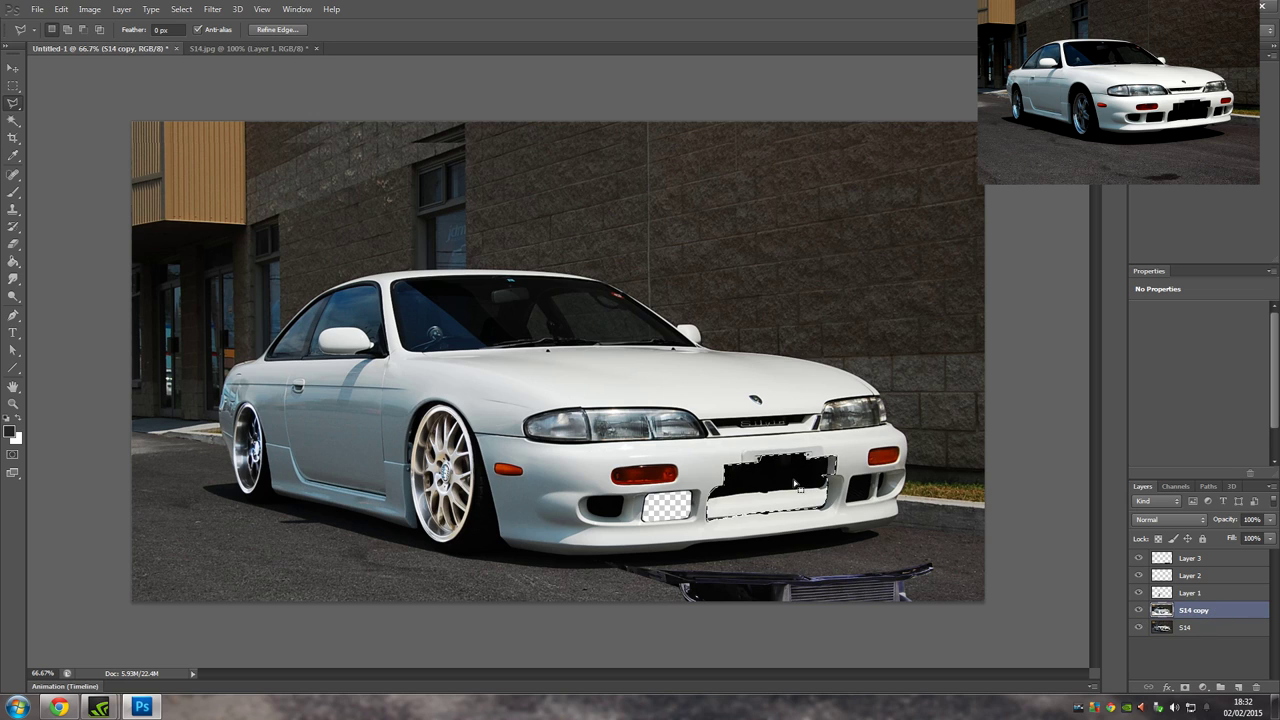
key(ctrl+j)
drag(1201, 606, 1201, 634)
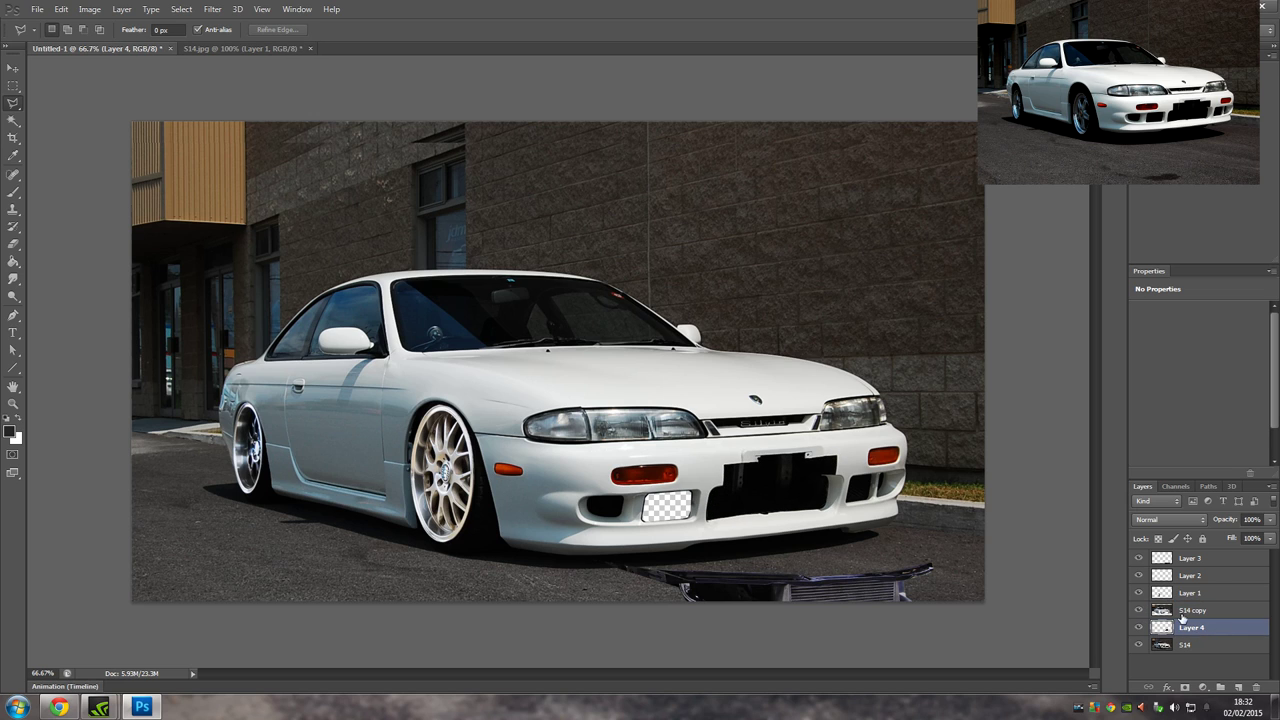
Move the intercooler layer beneath S14 copy and position the intercooler behind the main grille opening.
drag(1195, 558, 1198, 614)
key(v)
drag(804, 579, 727, 468)
Fit the intercooler into the grille opening by scaling it to 93.28% by 93.62% and rotating it -0.94°, and apply the transform.
drag(750, 481, 755, 479)
drag(862, 444, 807, 442)
drag(797, 494, 798, 508)
drag(846, 453, 860, 450)
drag(817, 491, 814, 484)
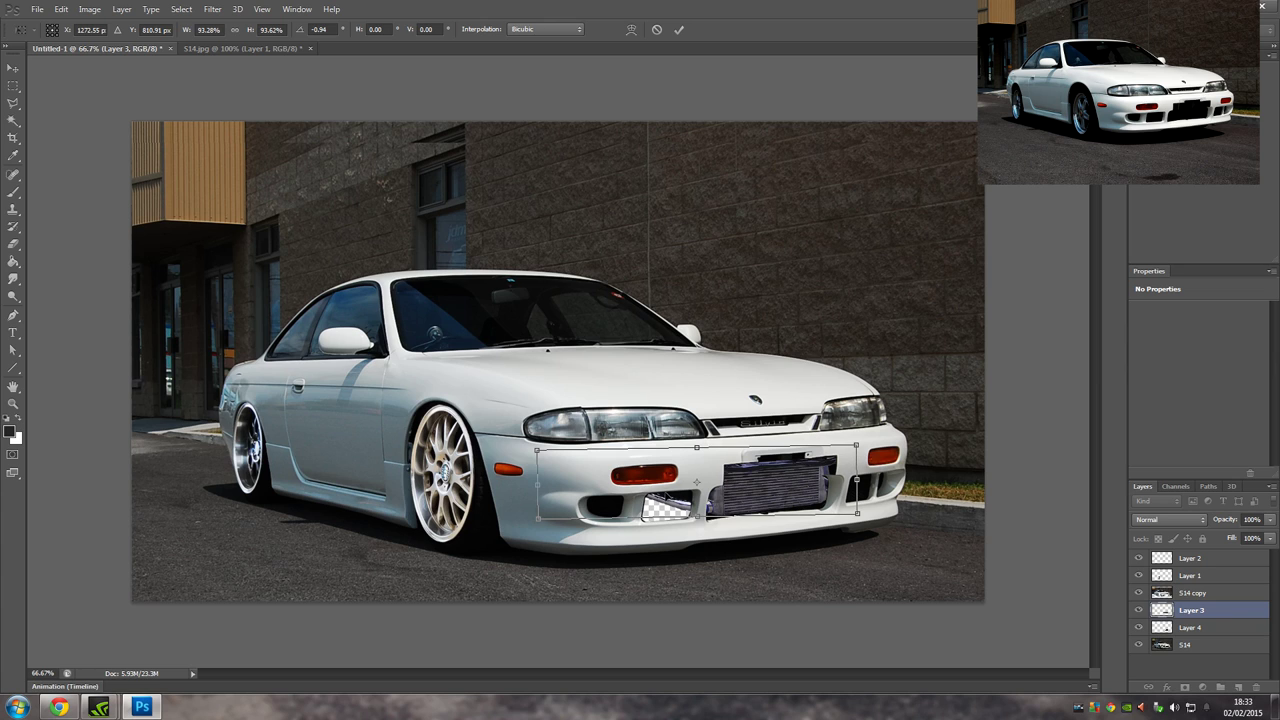
click(681, 29)
Select the transparent part of the vent opening on Layer 4 with the Magic Wand and fill it with black.
click(1192, 627)
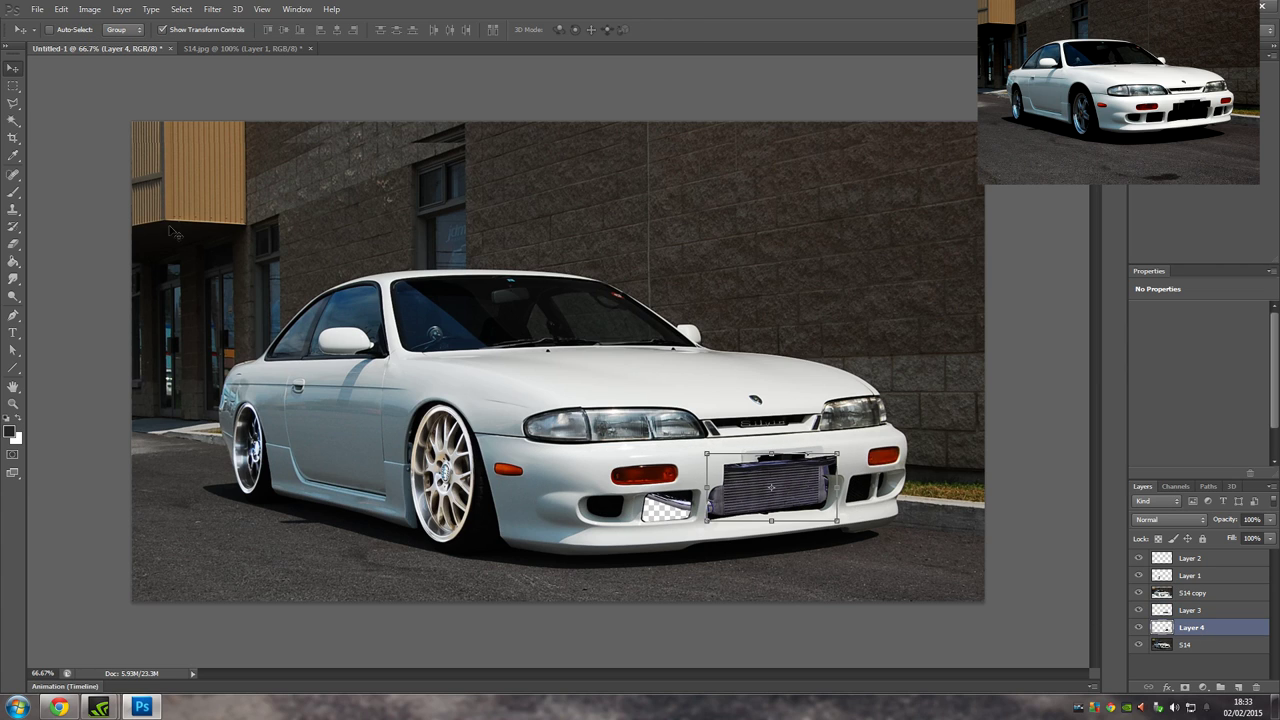
key(w)
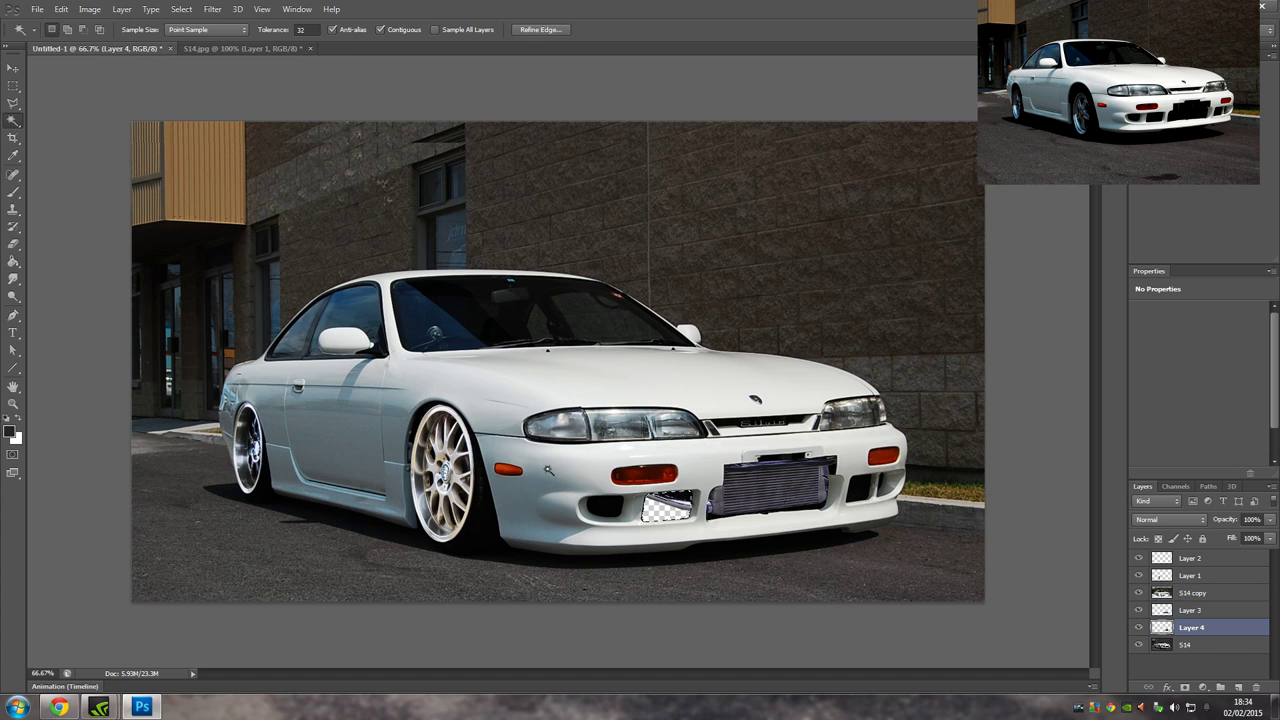
key(g)
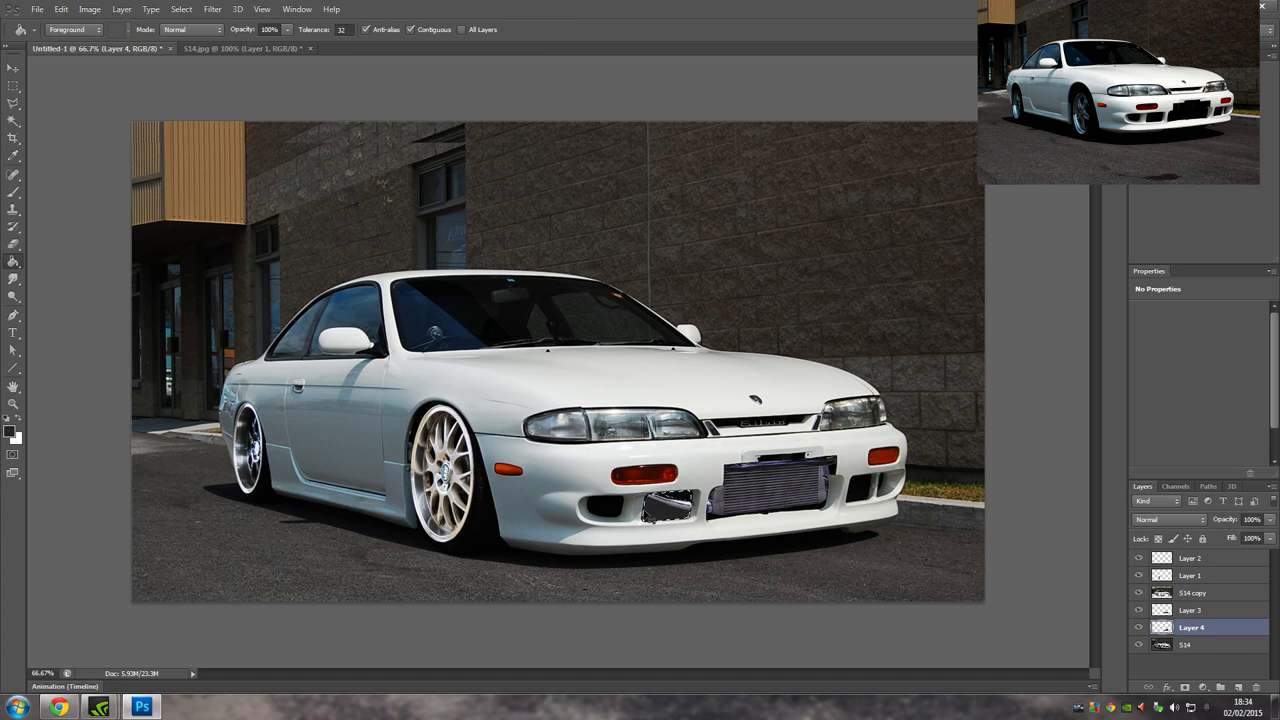
click(11, 430)
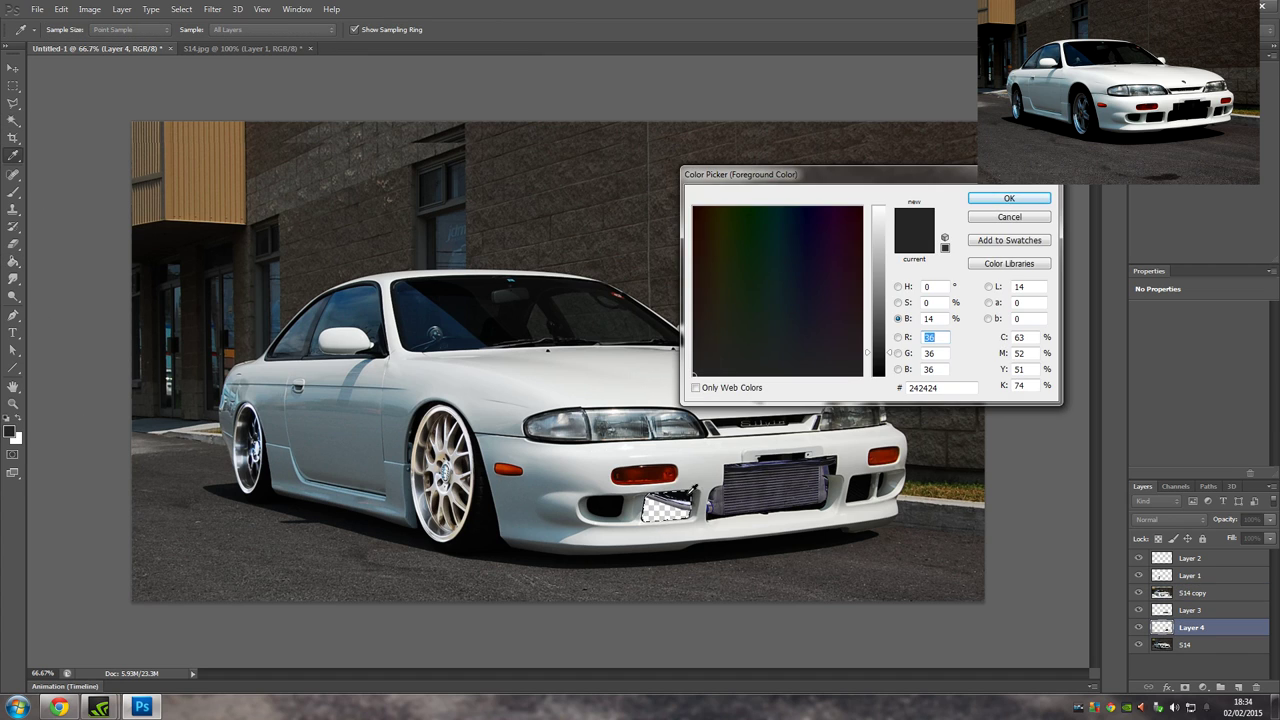
key(Escape)
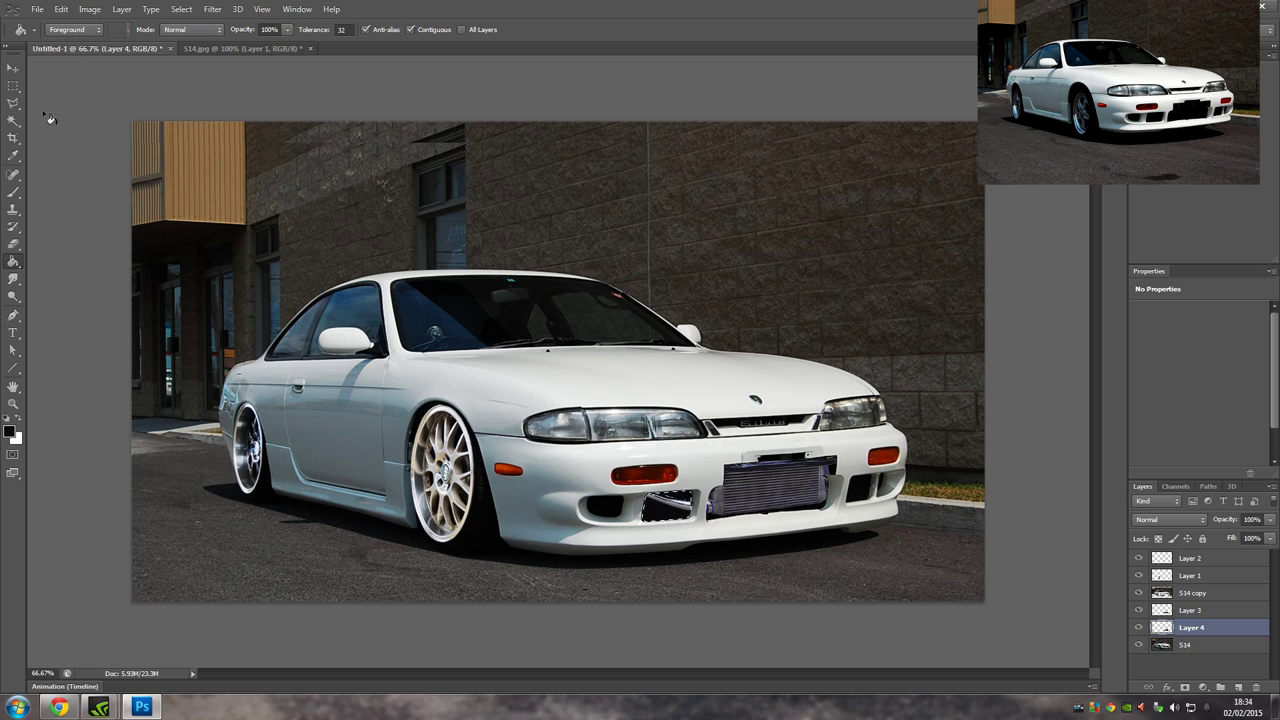
Turn off the transform controls and merge S14 copy, Layer 3 and Layer 4 into one layer.
click(13, 103)
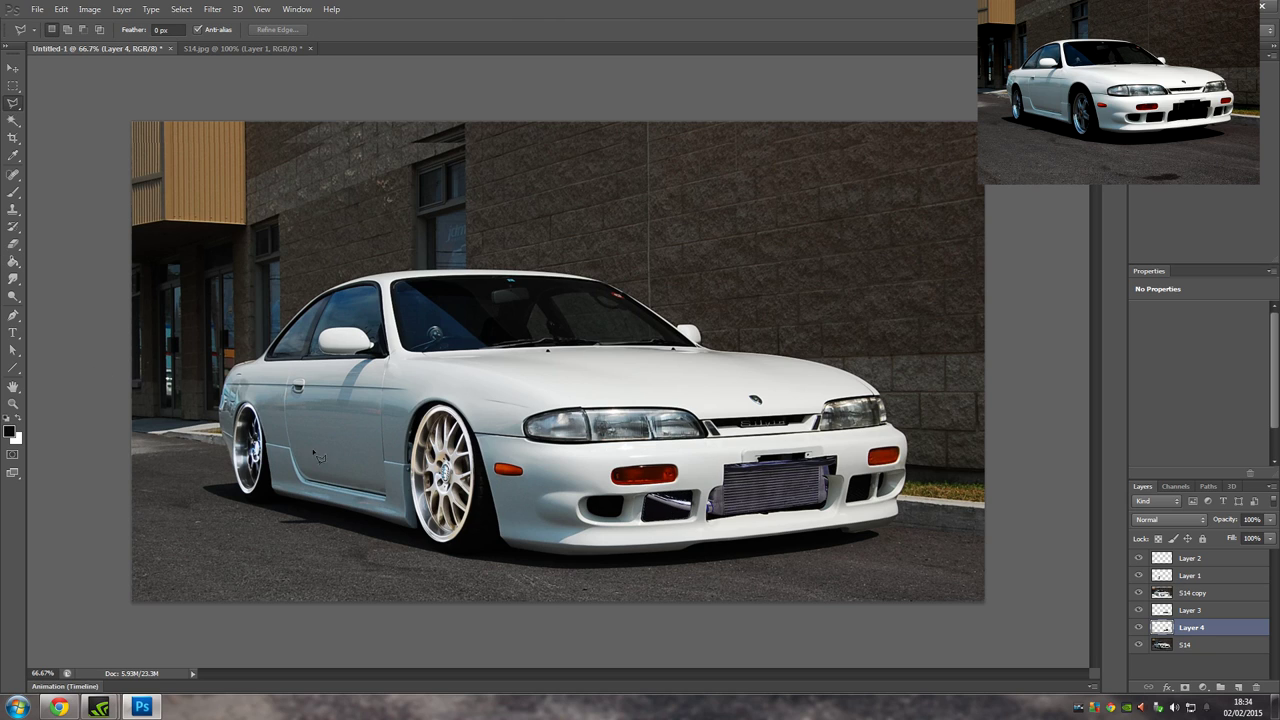
key(v)
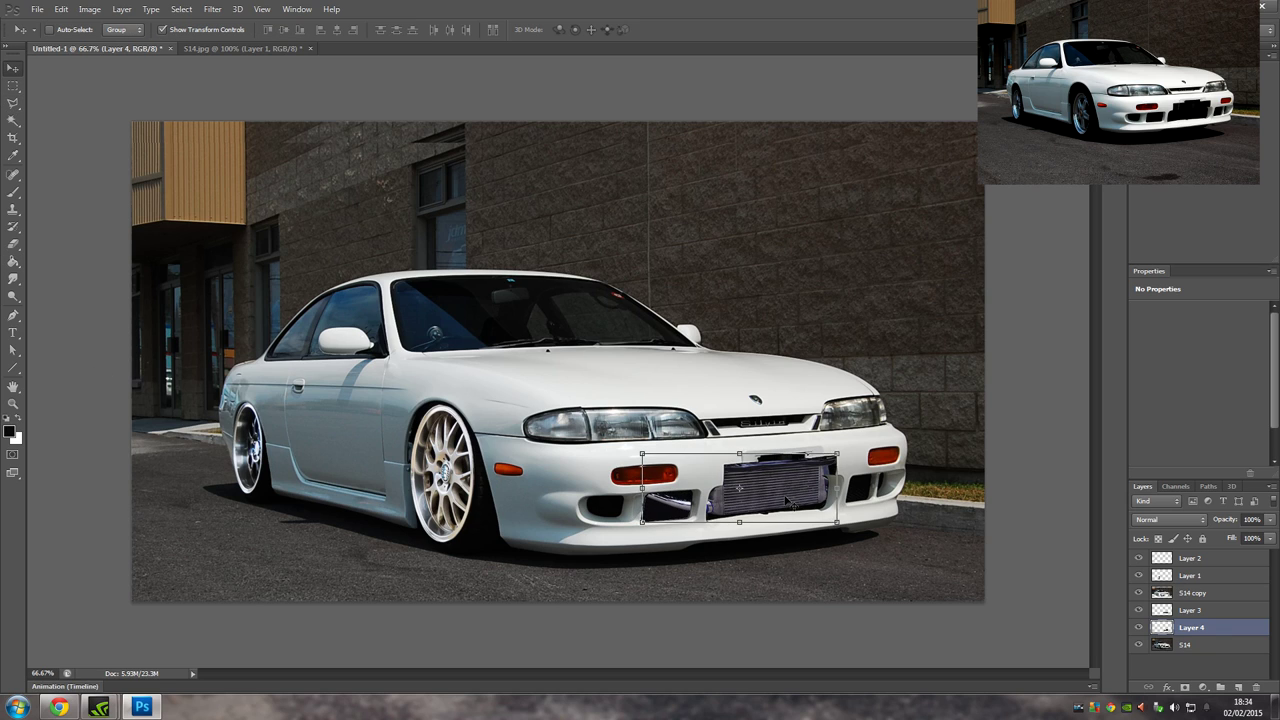
click(163, 29)
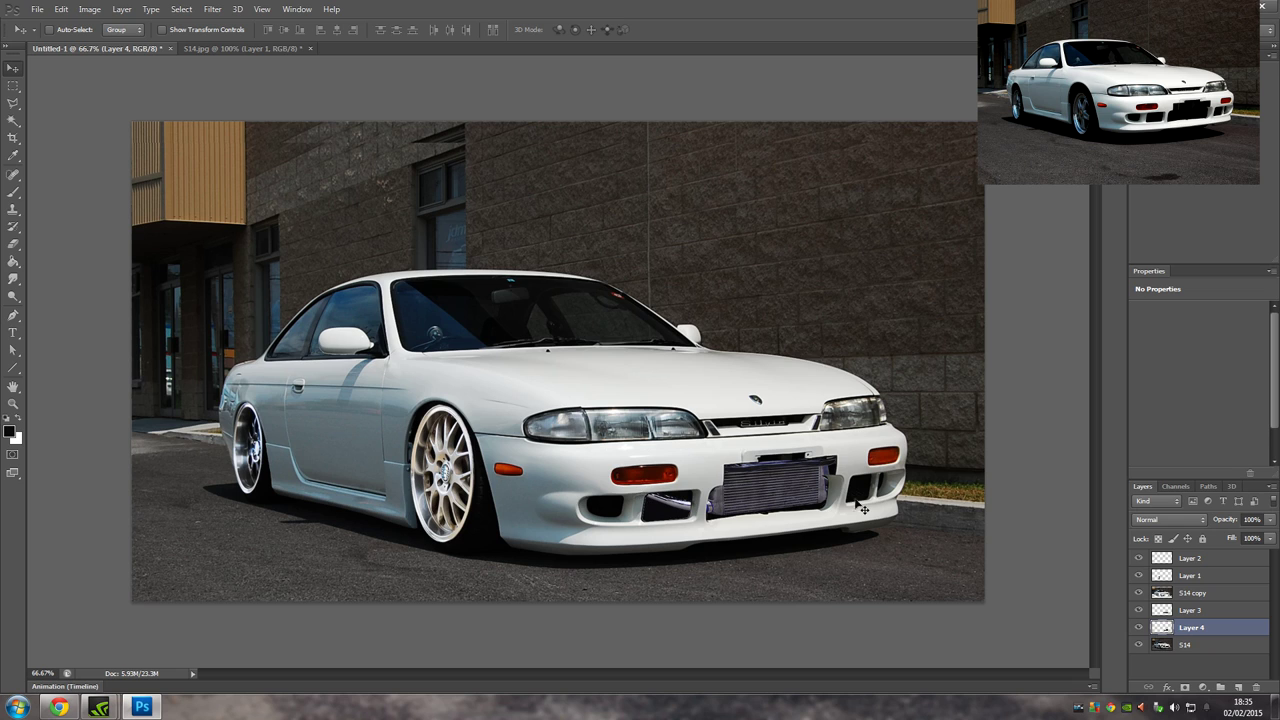
shift+click(1207, 596)
right_click(1207, 596)
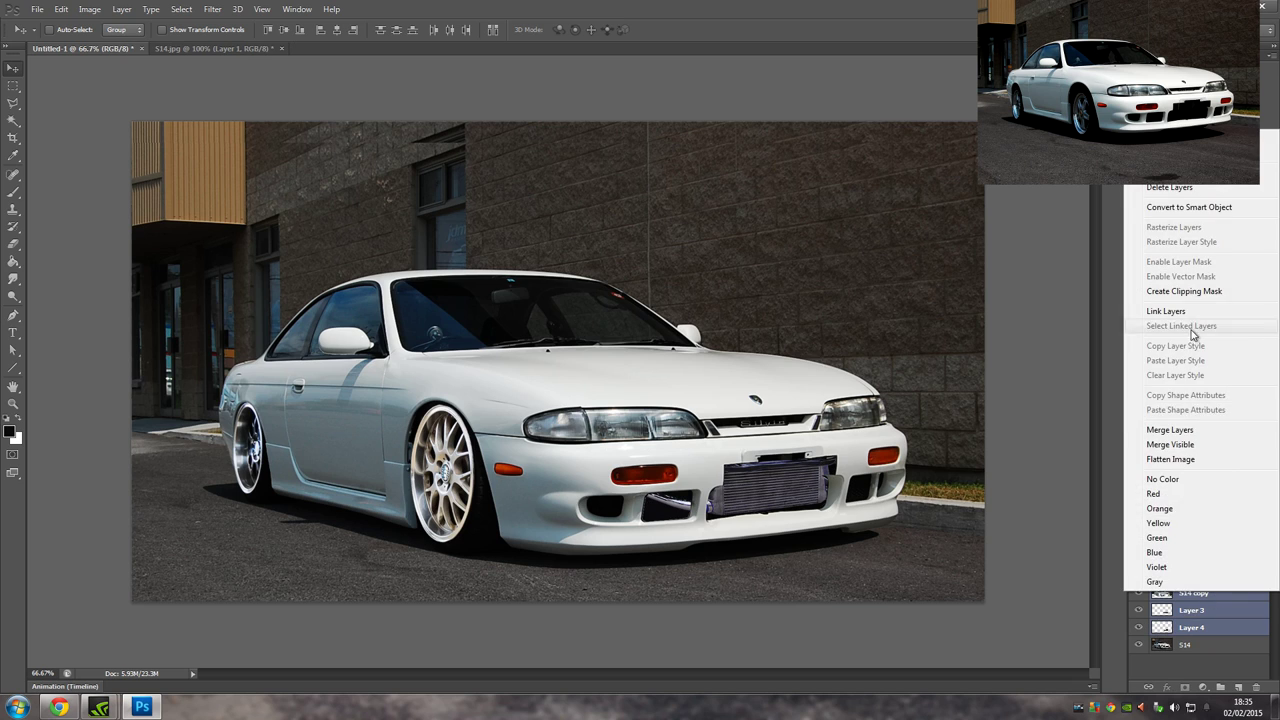
click(1180, 430)
Merge Layer 2, Layer 1 and S14 copy into a single layer, keeping the original S14 layer separate.
shift+click(1225, 557)
right_click(1225, 557)
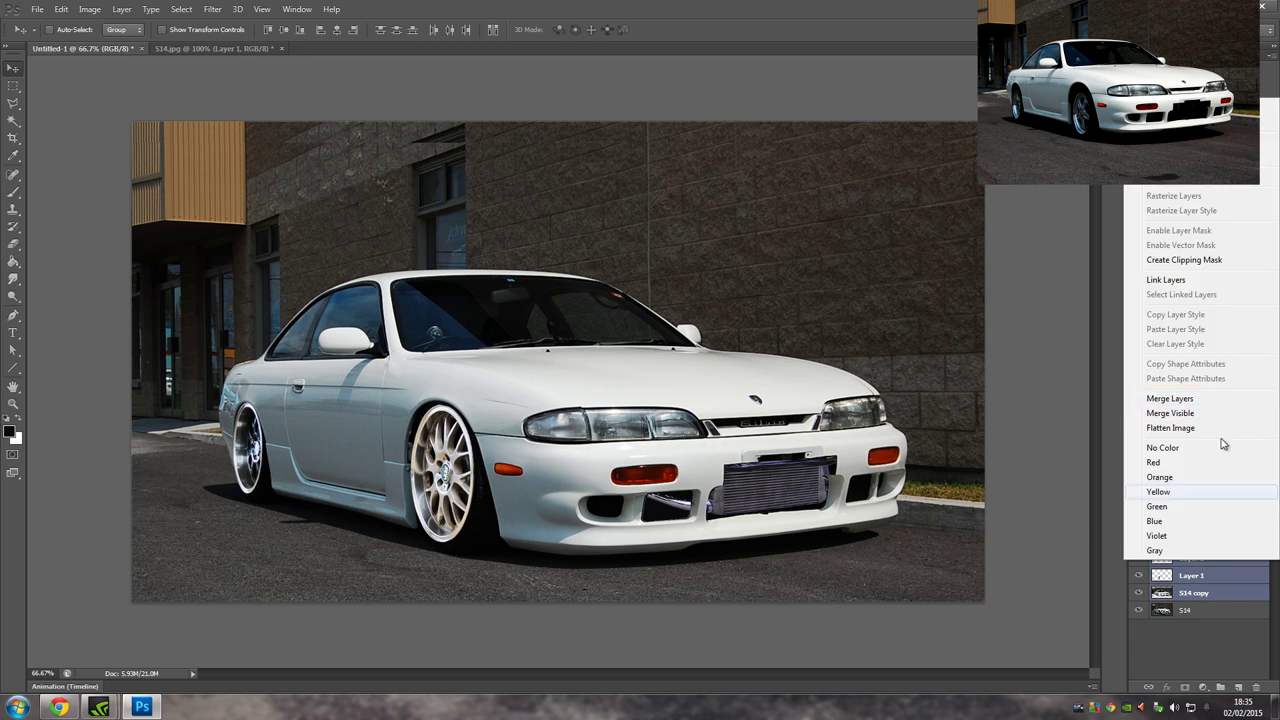
click(1213, 416)
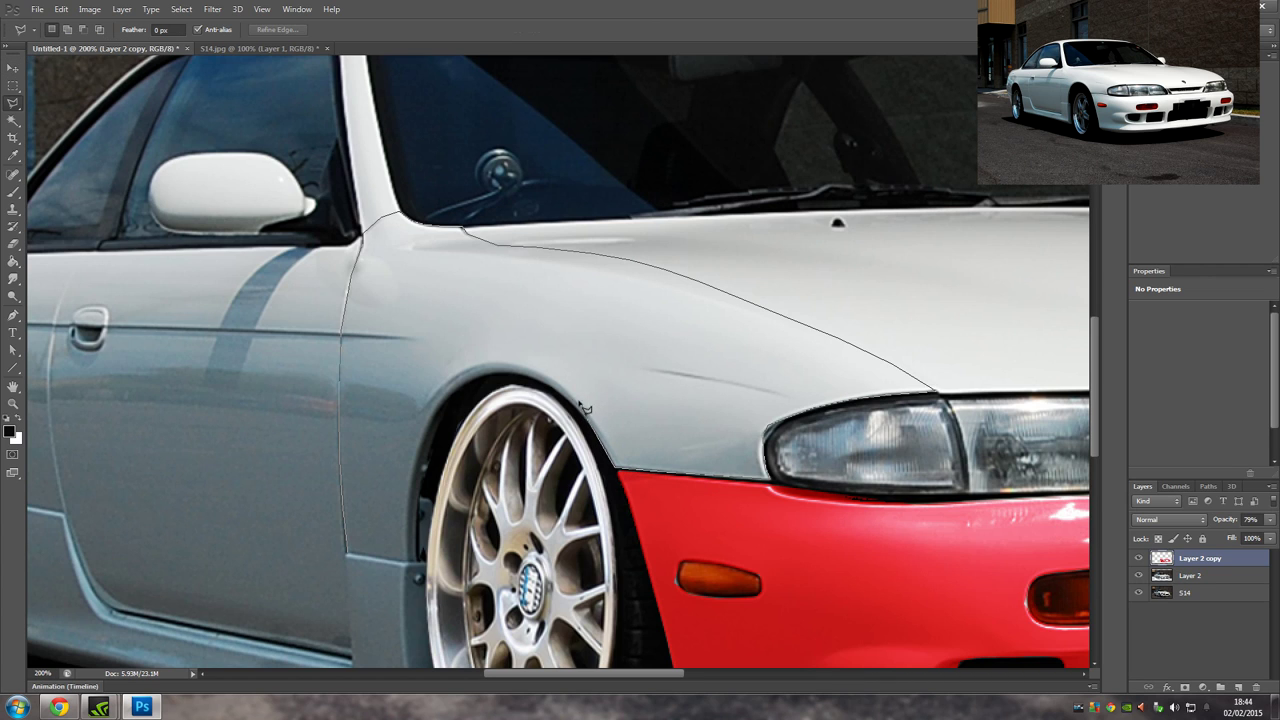
Complete the lasso outline around the front fender and copy that area from Layer 2 to a new layer.
mouse_move(553, 392)
mouse_down()
mouse_move(498, 374)
mouse_move(458, 388)
mouse_move(431, 430)
mouse_move(442, 437)
mouse_move(426, 568)
mouse_move(369, 561)
mouse_up()
click(349, 555)
click(1208, 578)
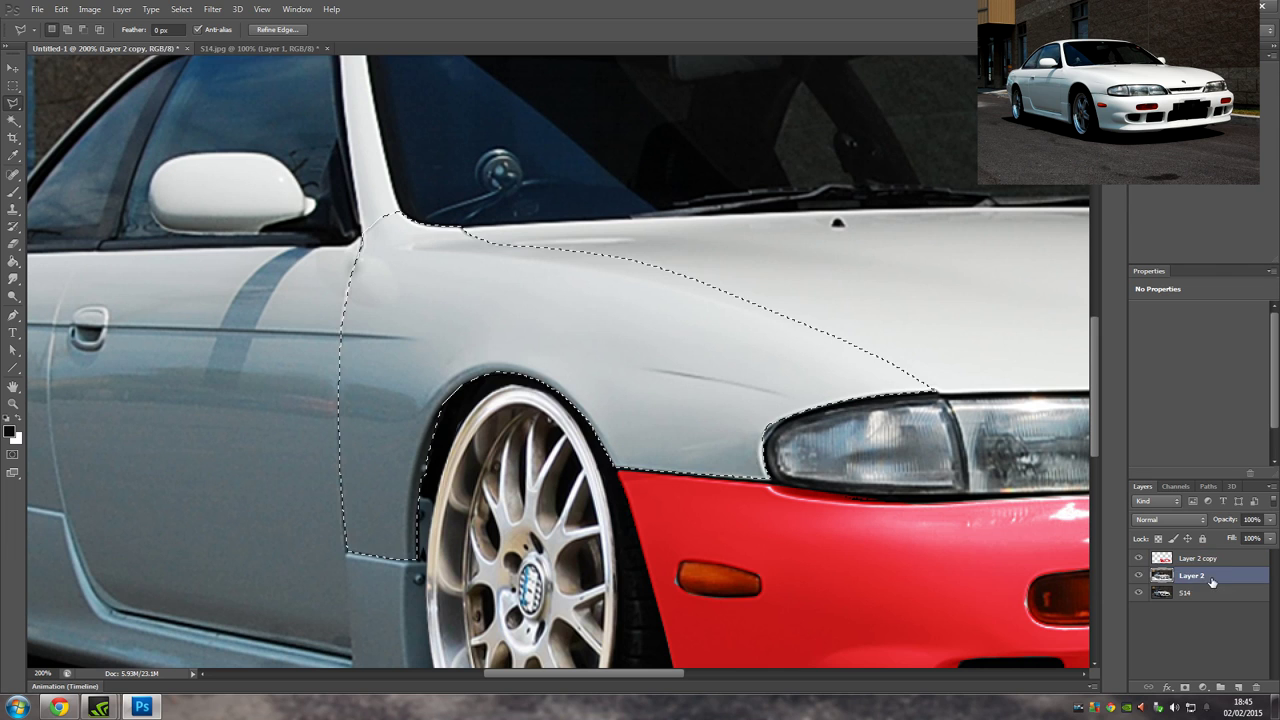
key(ctrl+j)
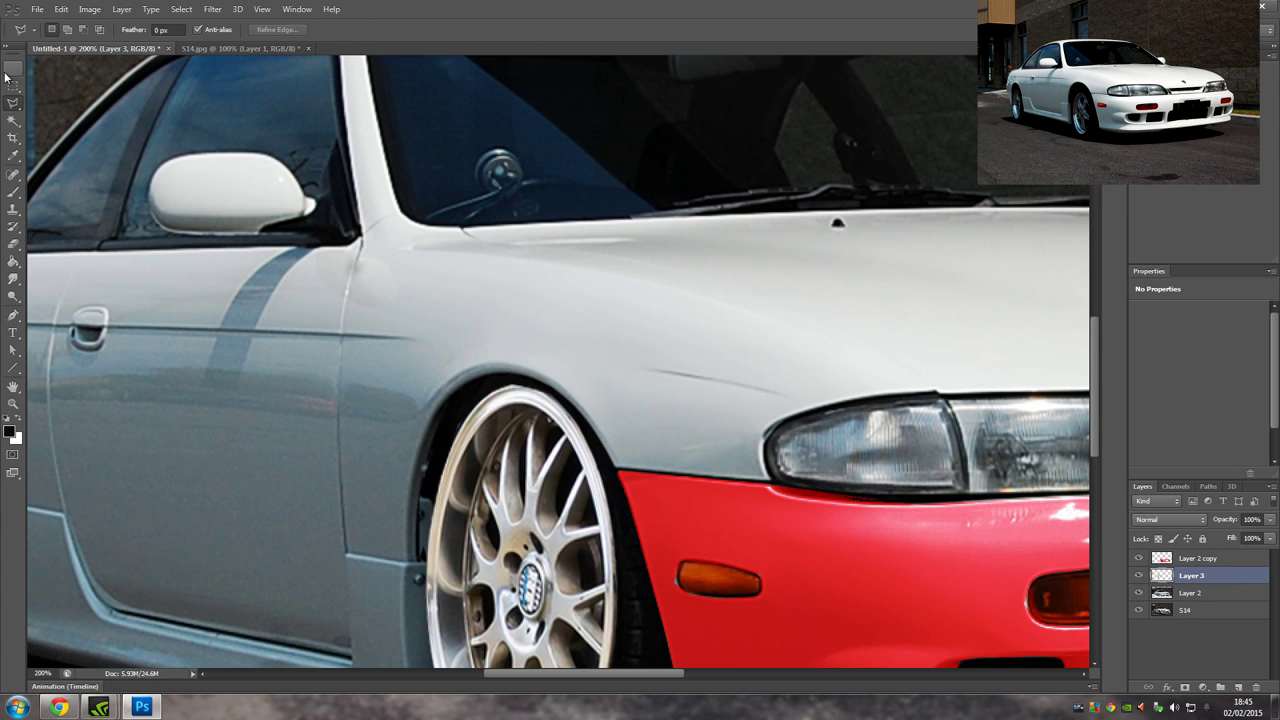
Set the opacity of the separated fender layer, Layer 3, to 76%.
click(13, 403)
click(359, 30)
click(404, 31)
click(405, 31)
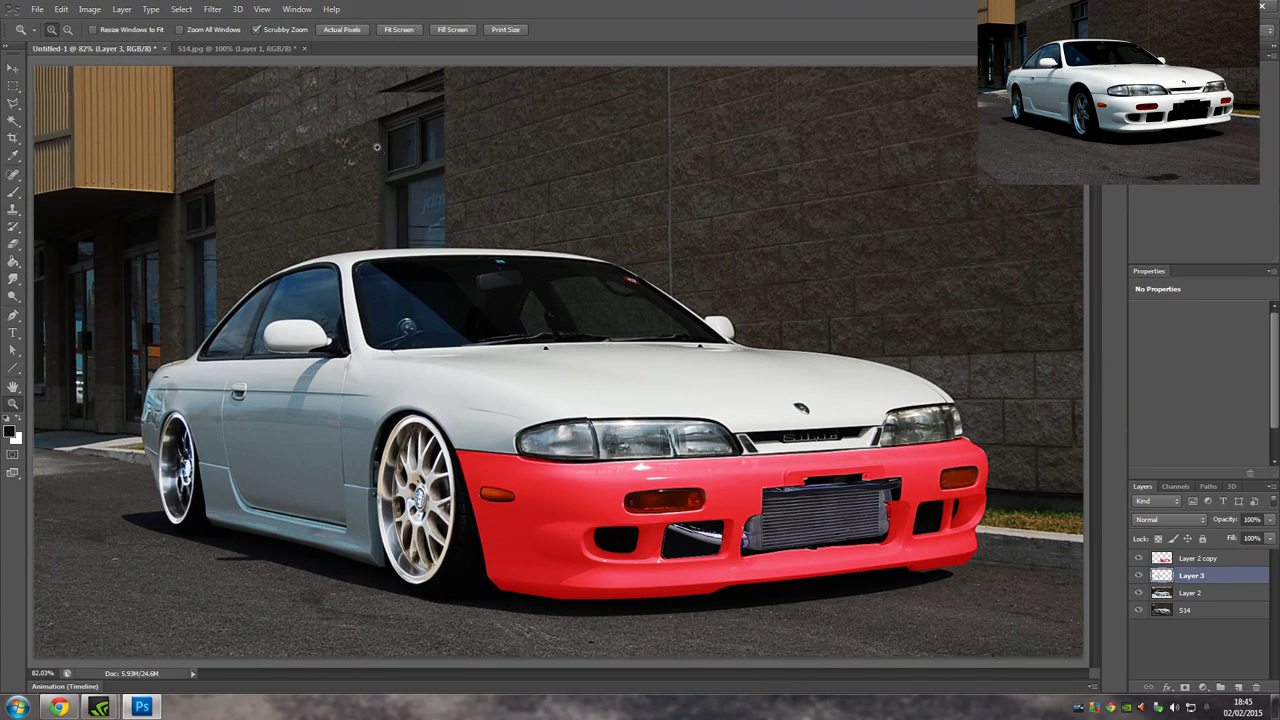
click(89, 9)
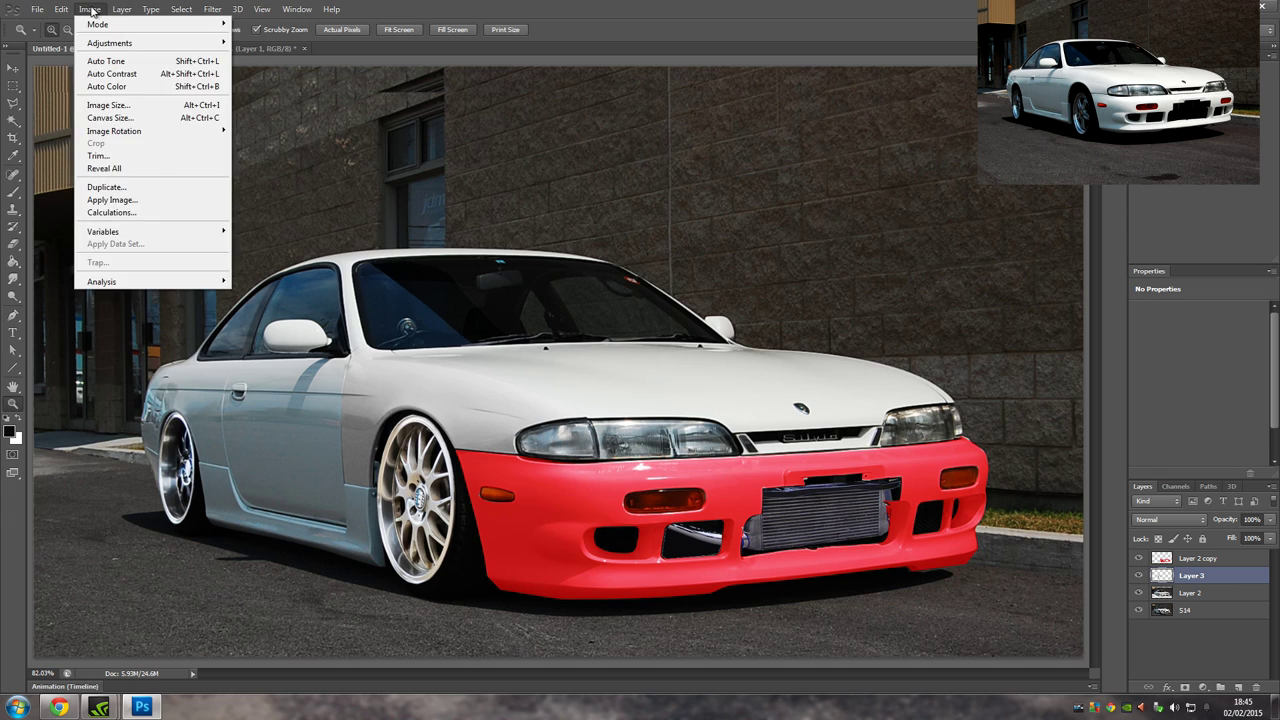
right_click(1190, 575)
click(1187, 342)
right_click(1200, 576)
click(1185, 607)
right_click(1203, 556)
click(1180, 565)
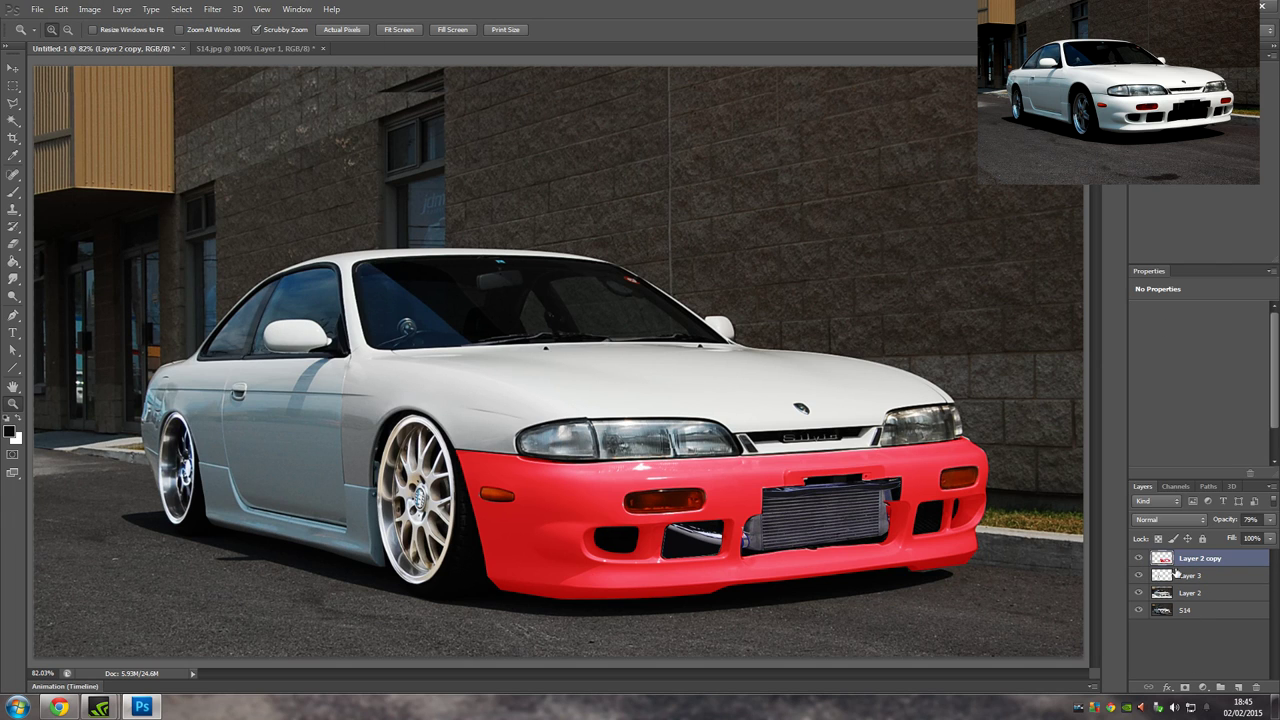
click(1196, 578)
Tint the front fender on Layer 3 red with the Variations adjustment, applying More Red to the midtones.
click(122, 9)
mouse_move(89, 9)
mouse_move(150, 40)
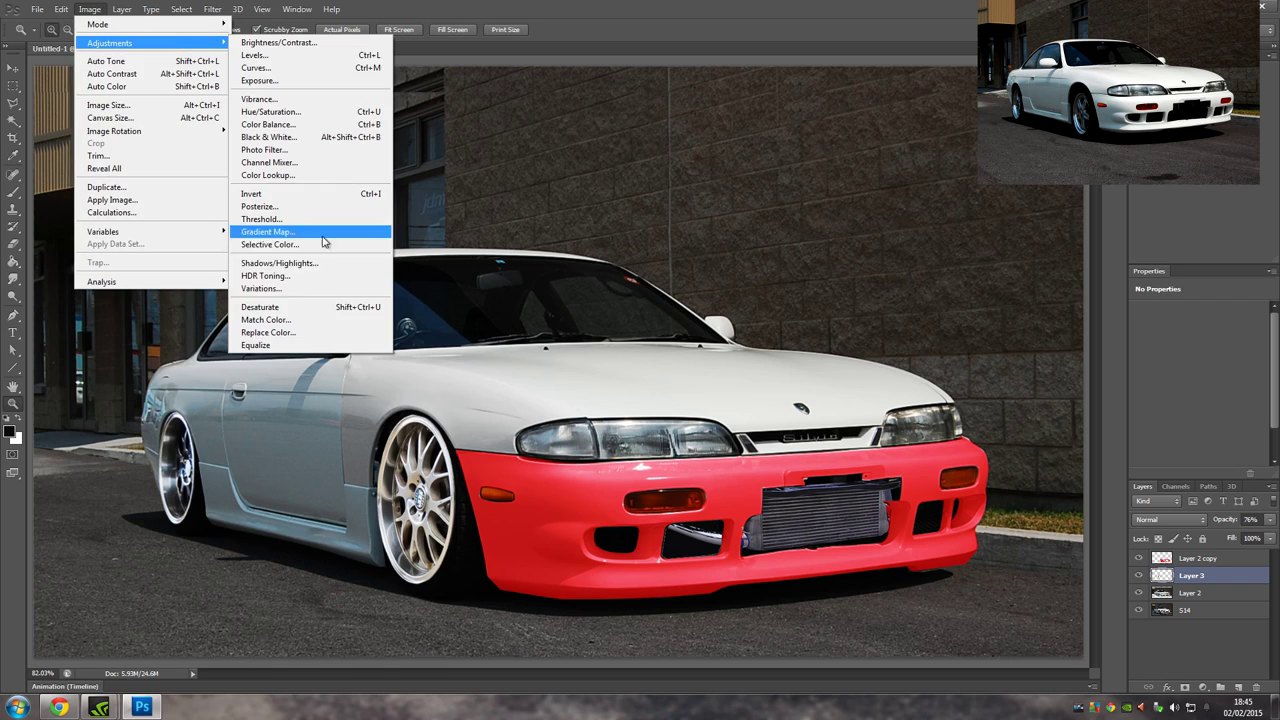
click(243, 285)
click(698, 428)
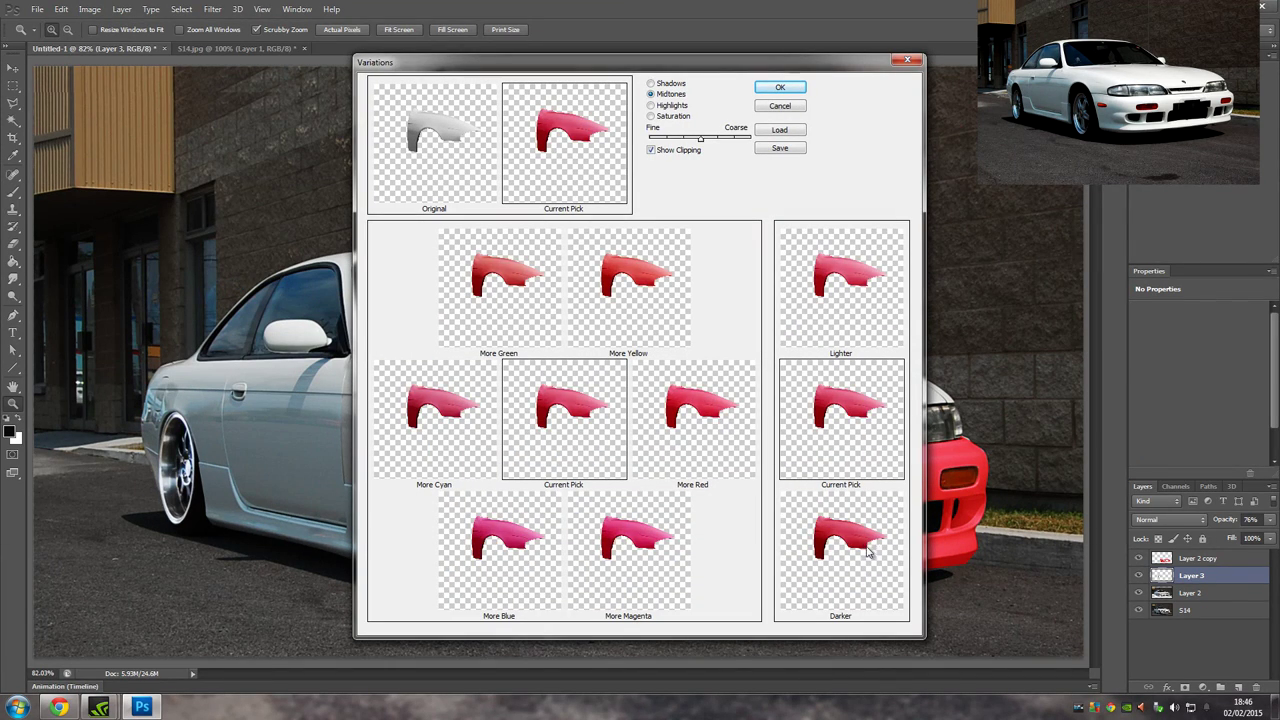
click(698, 428)
click(698, 428)
click(782, 88)
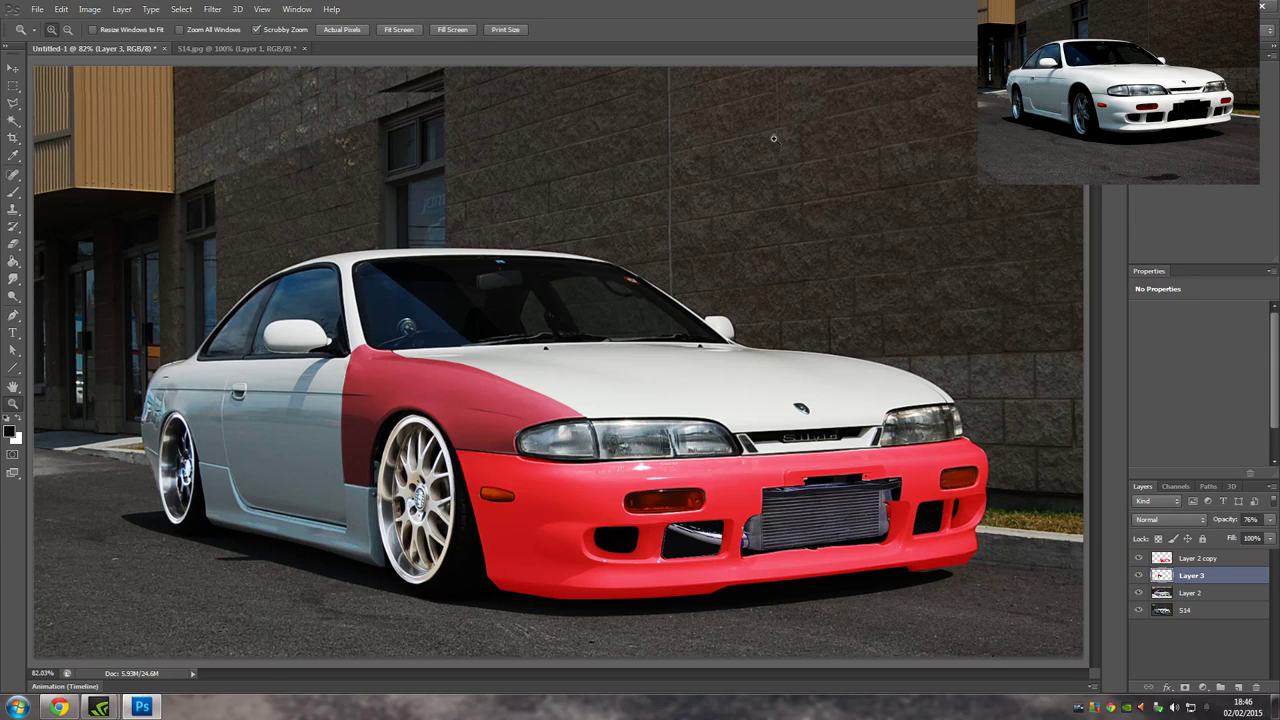
Outline the whole hood with the Polygonal Lasso, following the fender, headlights and windscreen edge.
key(l)
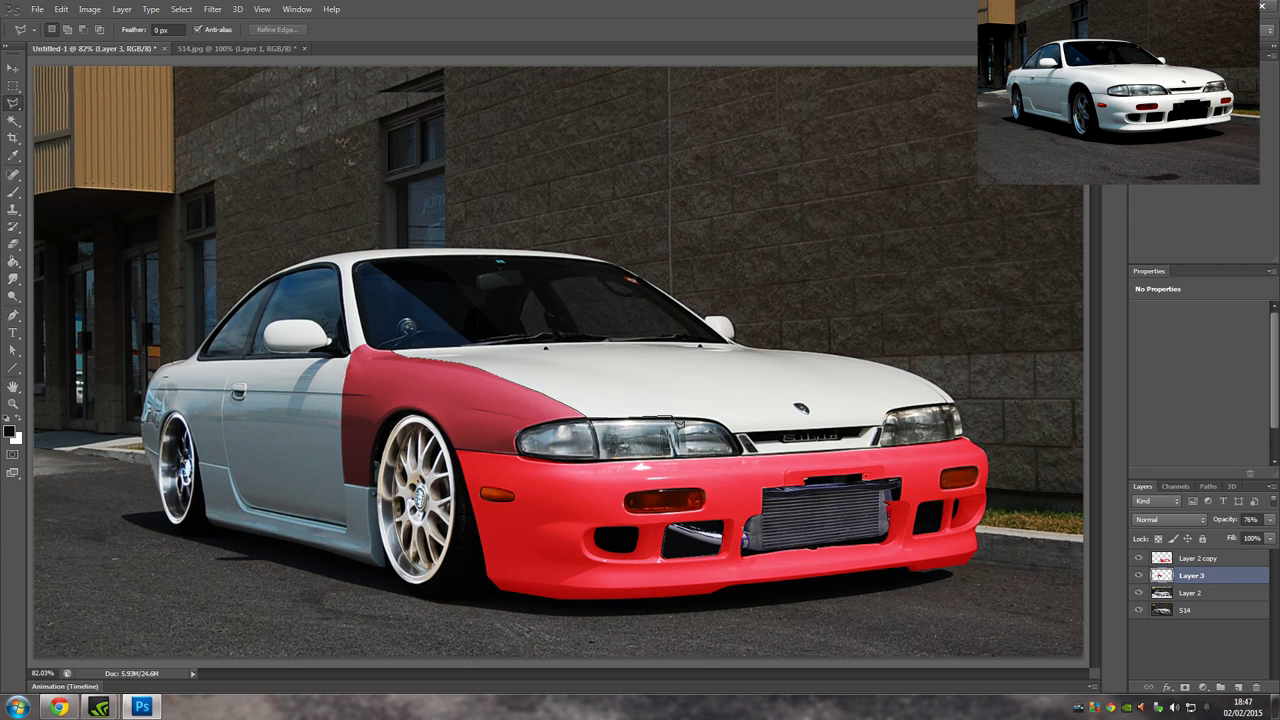
scroll(630, 425, up, 1)
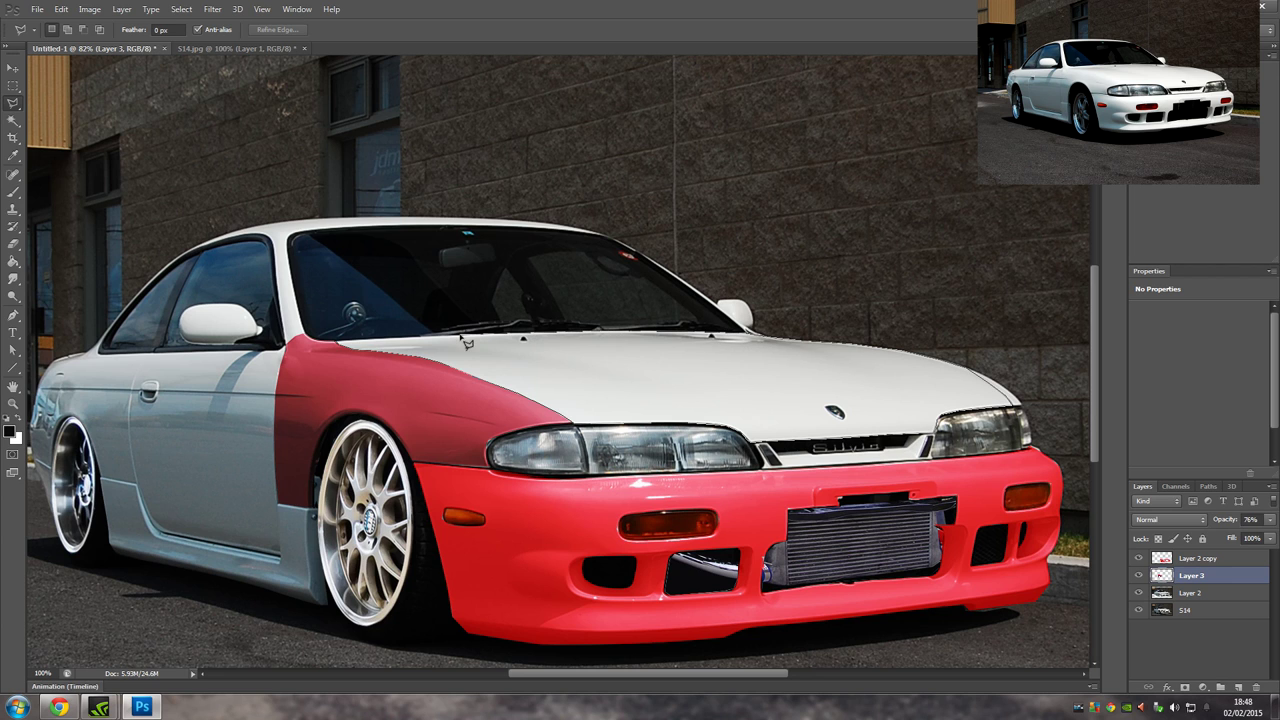
click(338, 343)
key(ctrl+minus)
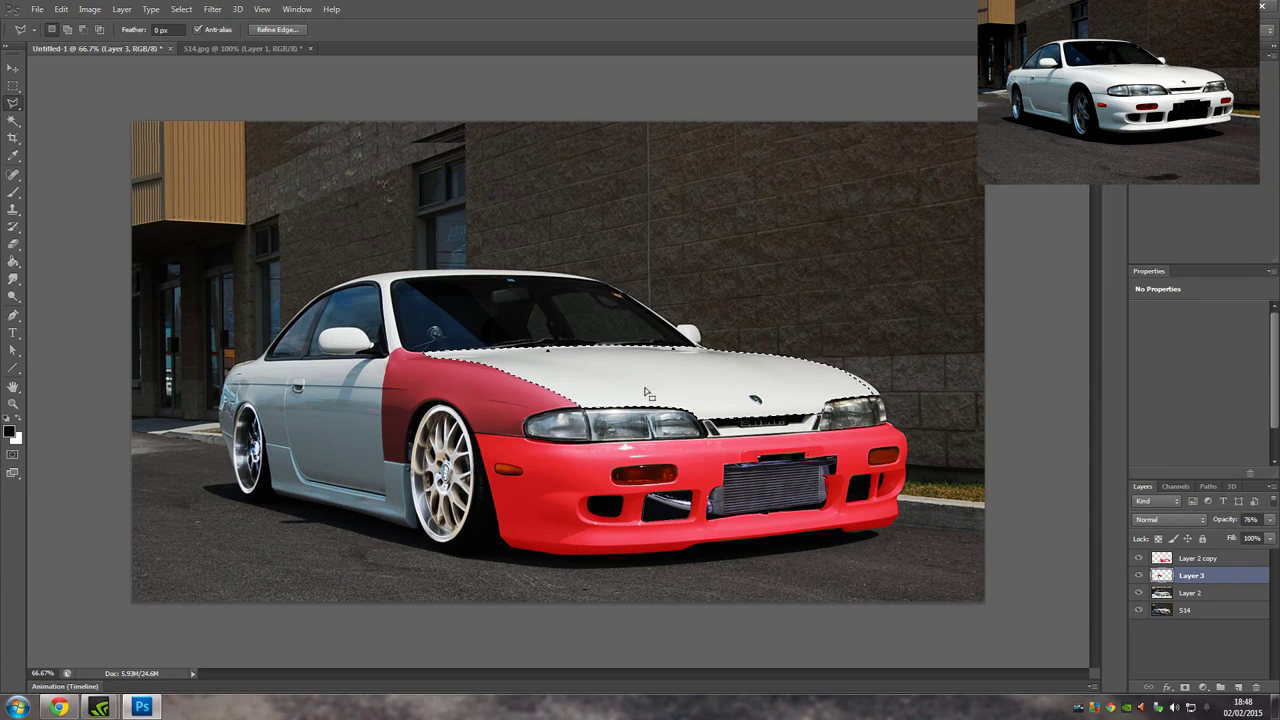
Set the fender layer's opacity to 88% and copy the selected hood from Layer 2 to a new layer.
mouse_move(1233, 520)
mouse_down()
mouse_move(1222, 522)
mouse_move(1246, 525)
mouse_move(1223, 527)
mouse_up()
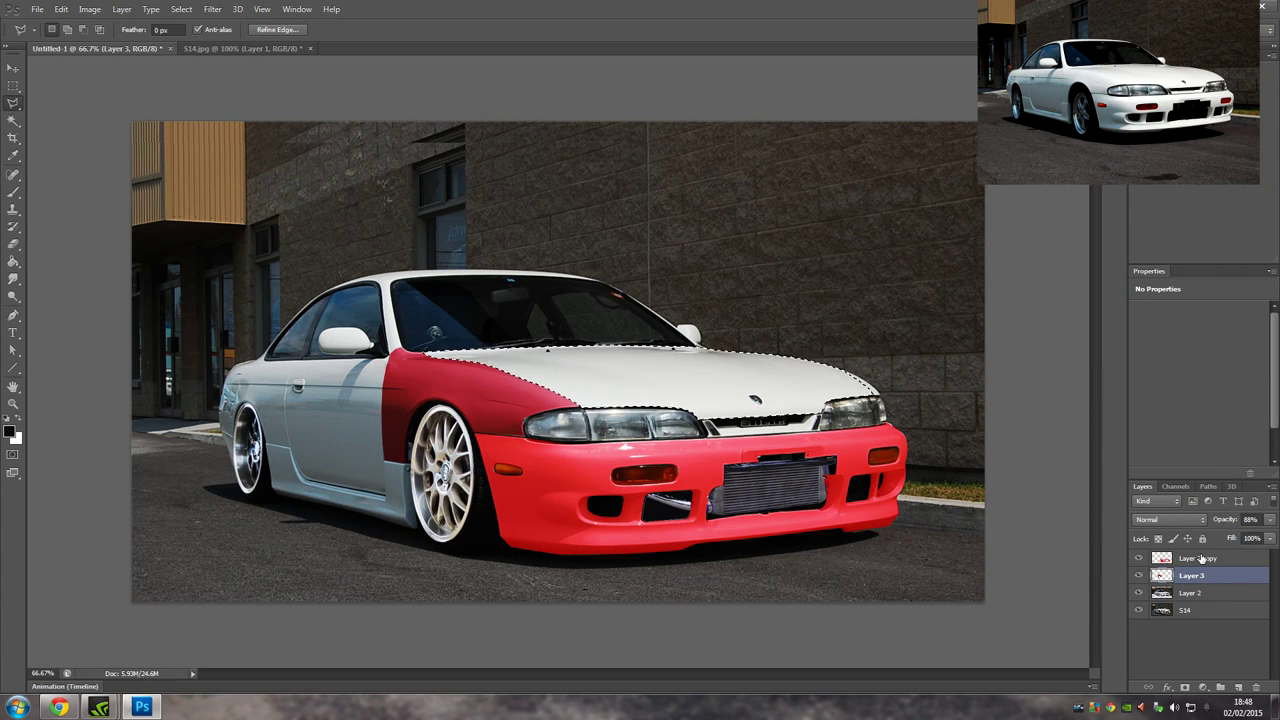
click(1199, 595)
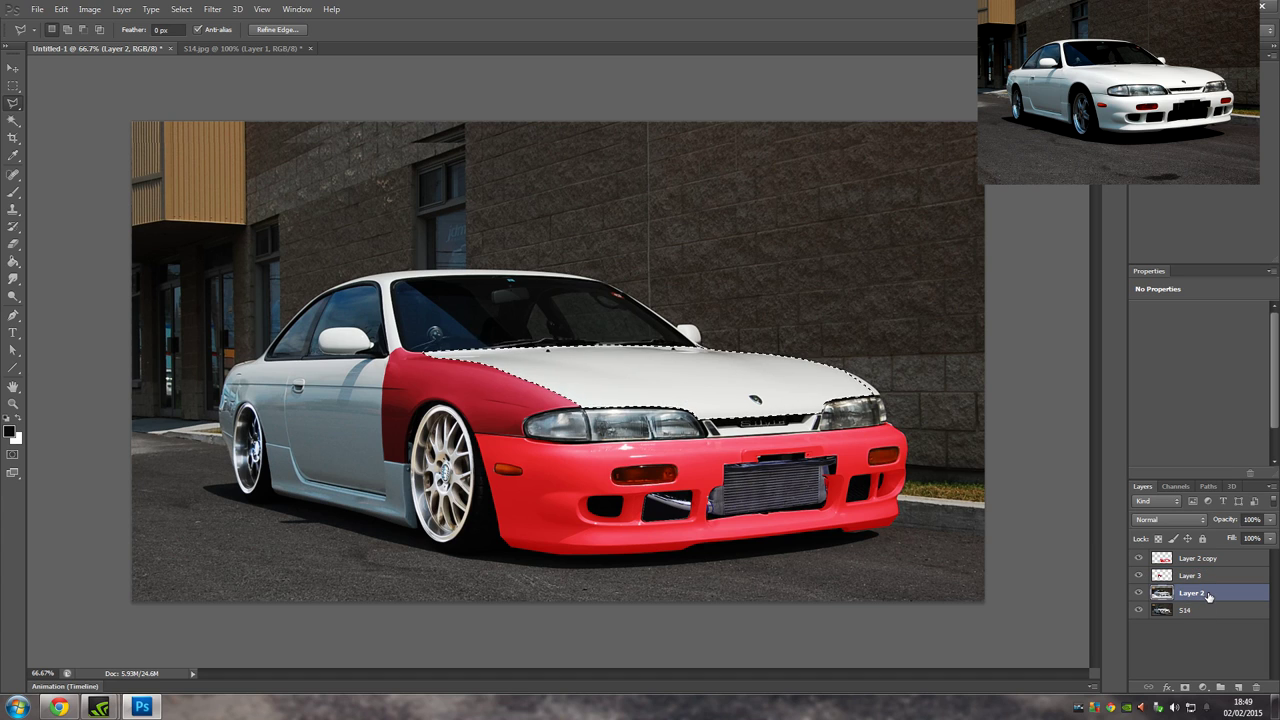
key(ctrl+j)
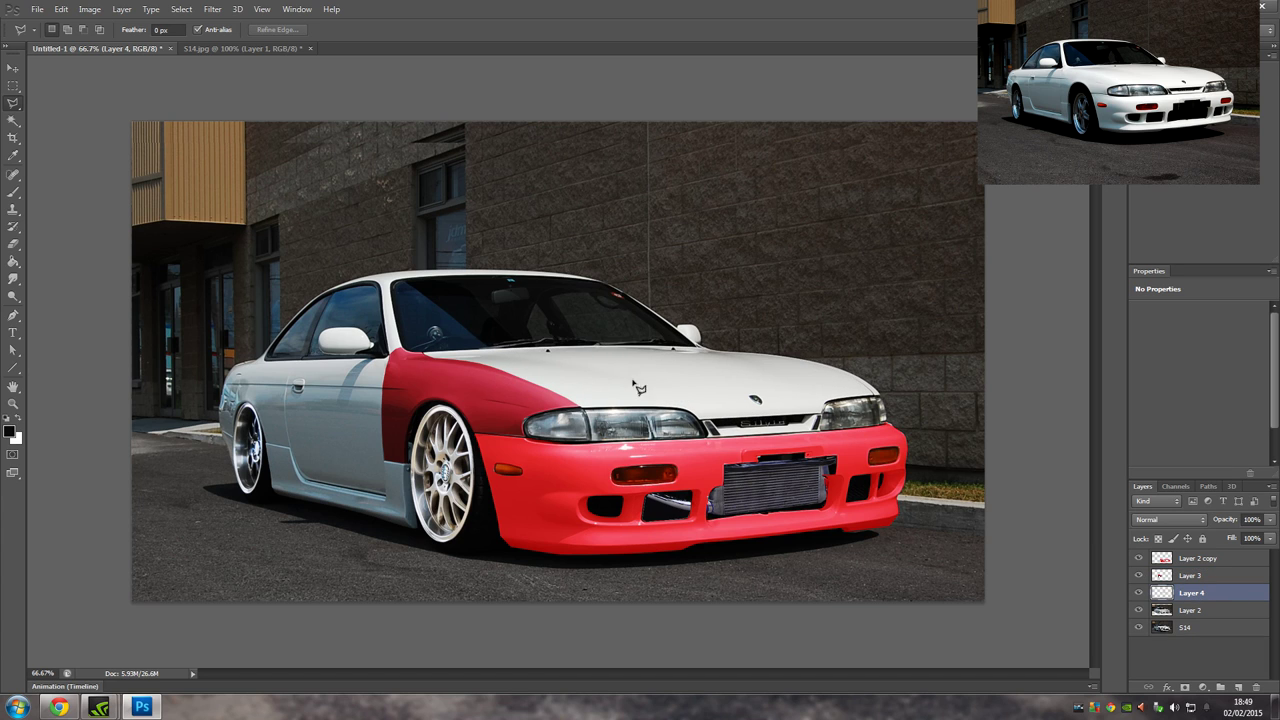
Desaturate the separated hood on Layer 4.
click(121, 9)
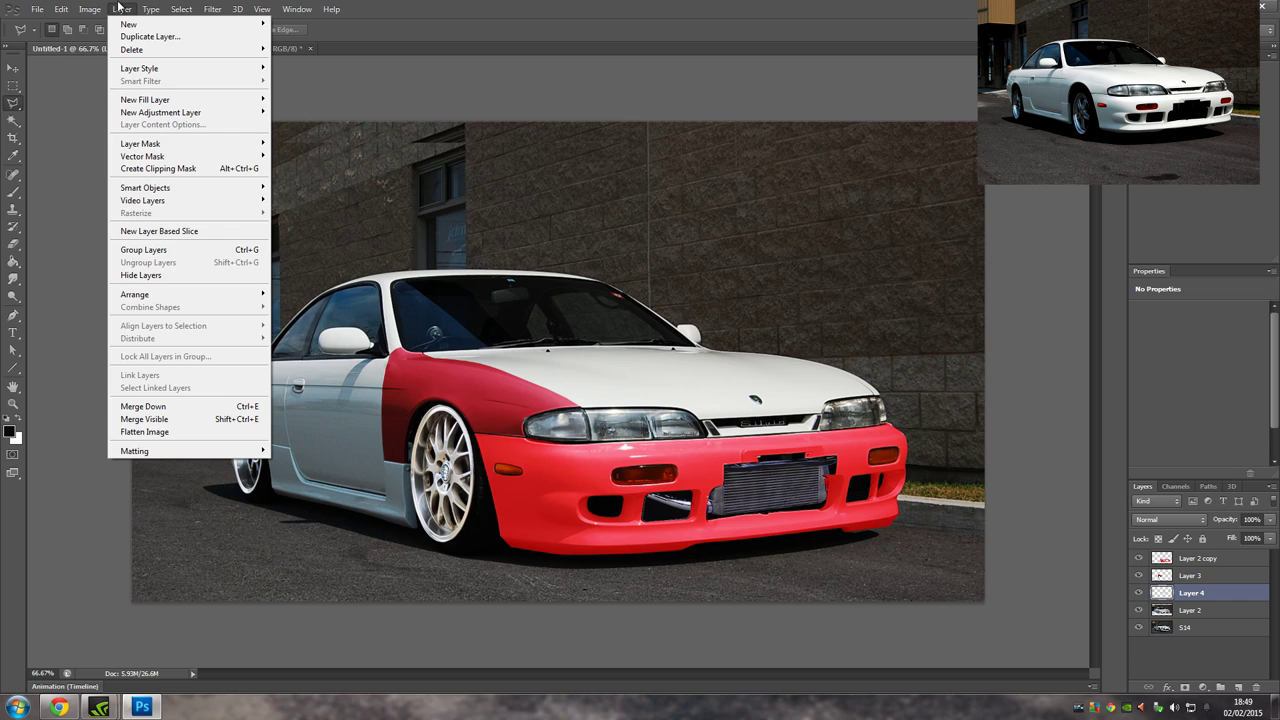
mouse_move(90, 9)
mouse_move(110, 43)
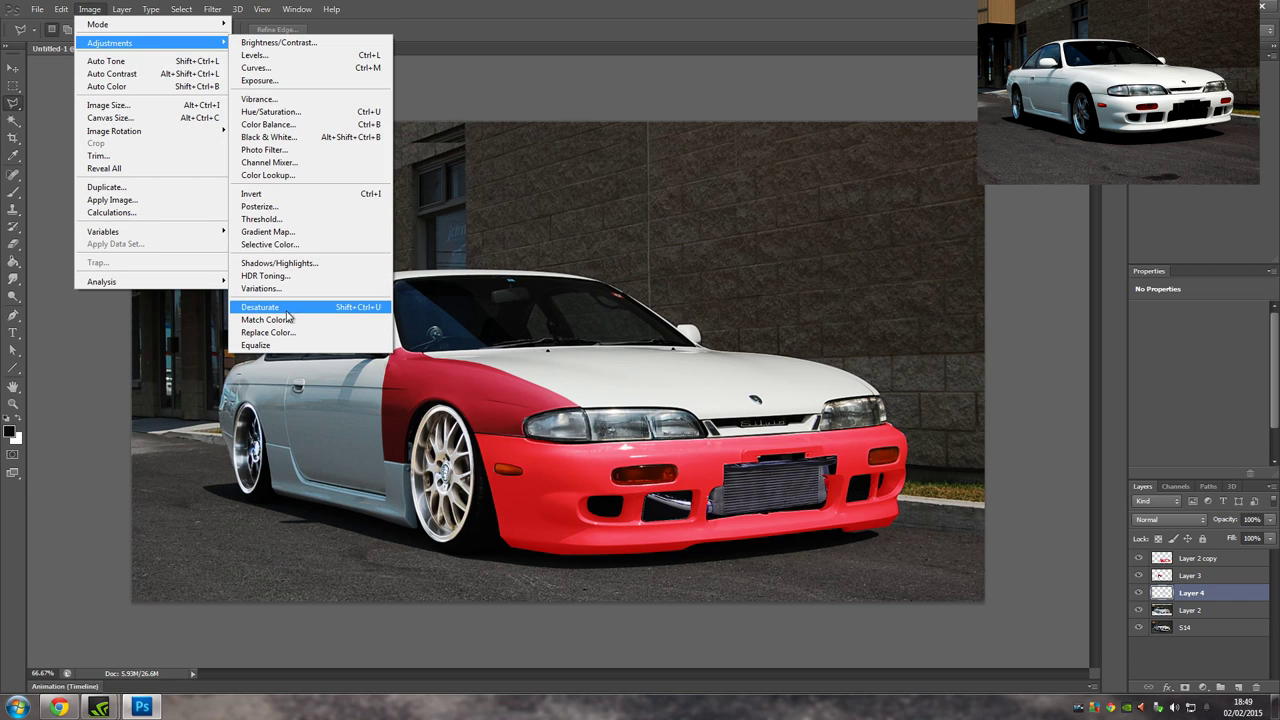
click(338, 308)
key(v)
drag(623, 365, 620, 289)
key(ctrl+z)
click(89, 9)
mouse_move(110, 43)
click(342, 291)
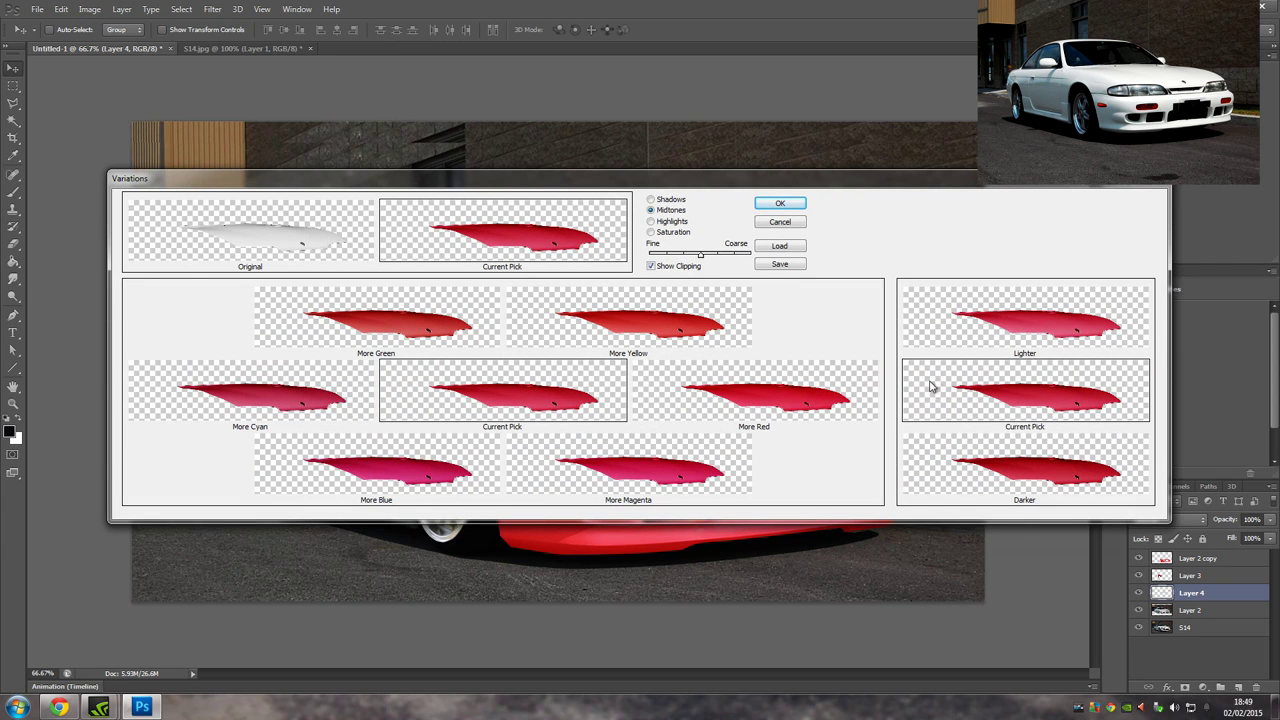
click(360, 250)
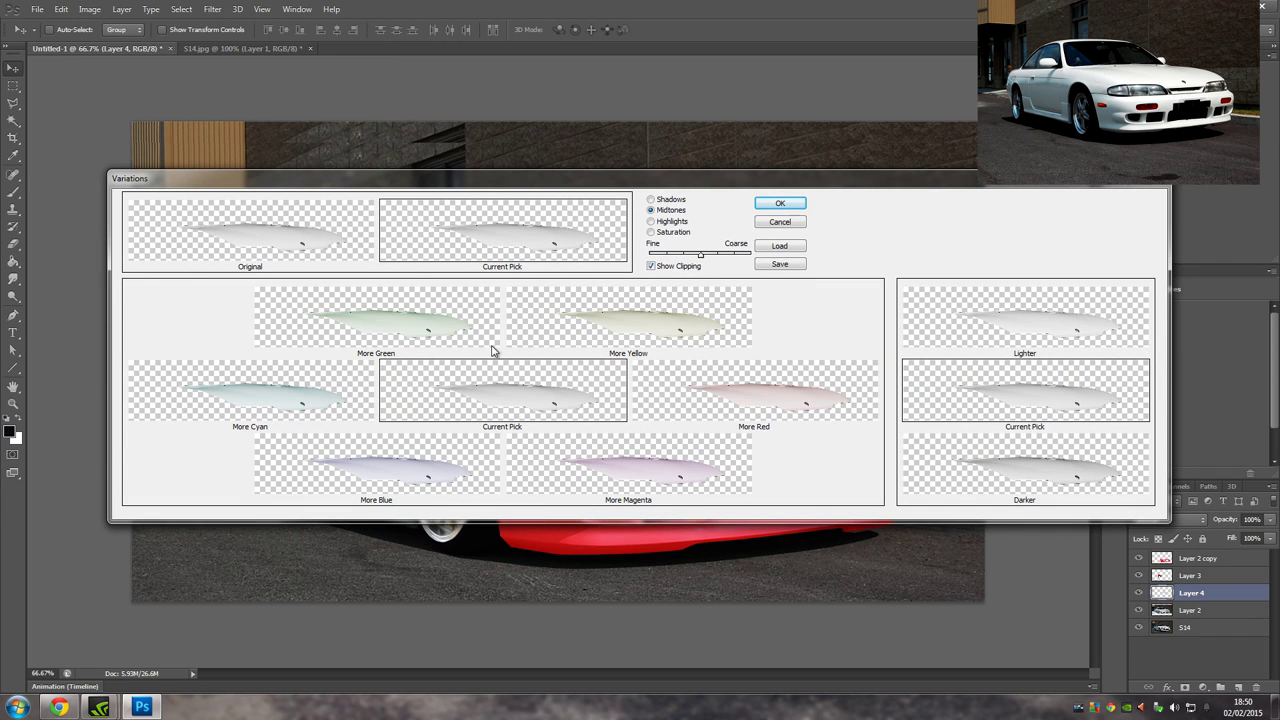
click(651, 231)
click(652, 210)
click(779, 222)
Darken the hood on Layer 4 with a Brightness/Contrast adjustment of brightness -150 and contrast 100.
click(212, 9)
mouse_move(89, 9)
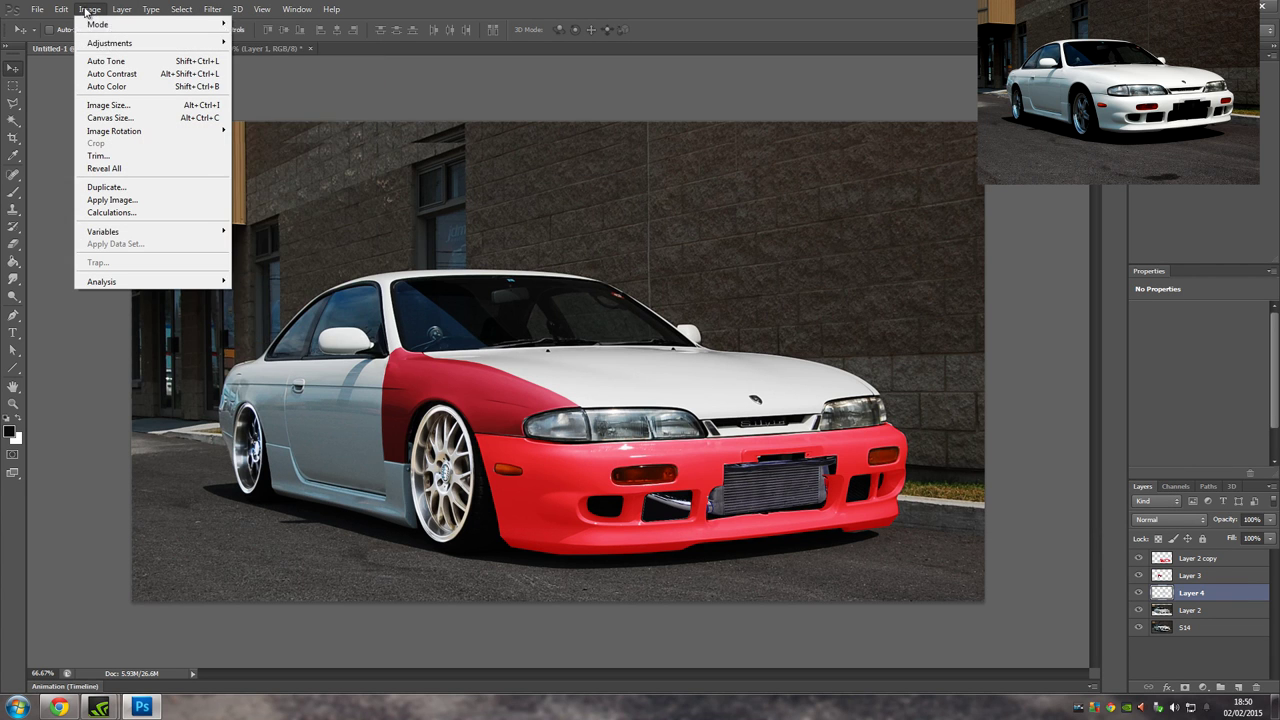
mouse_move(110, 43)
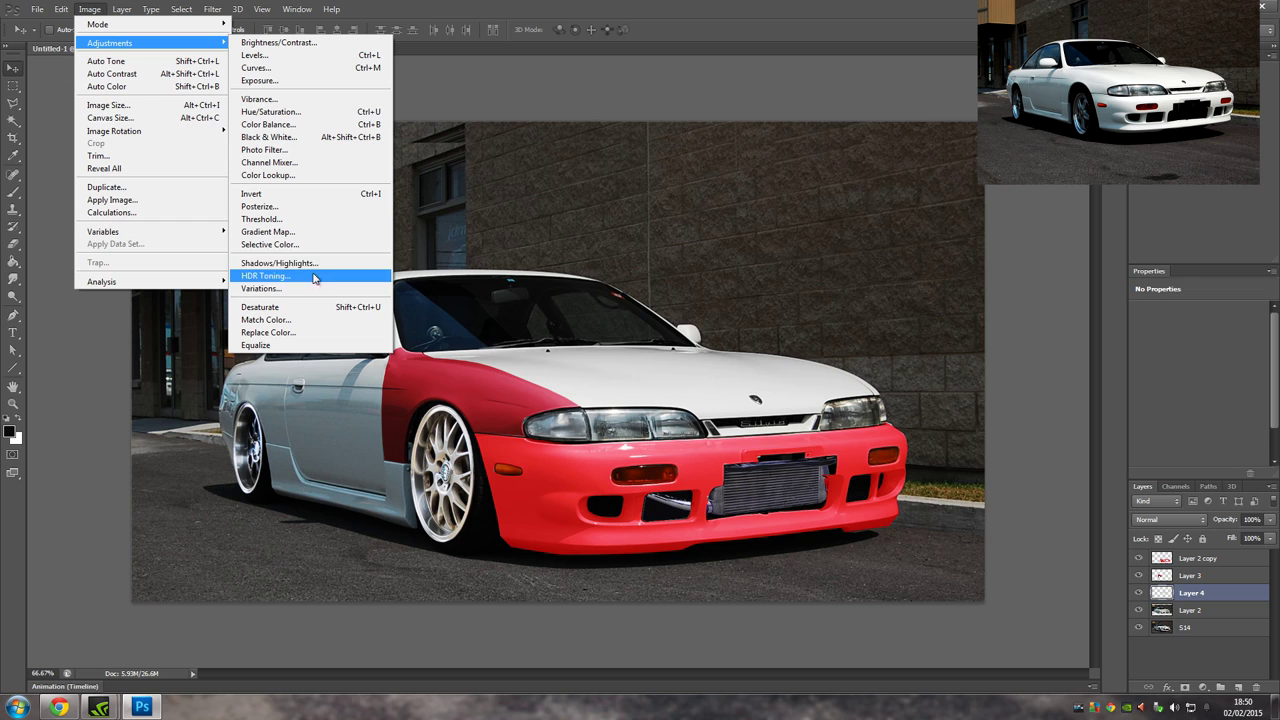
click(300, 43)
drag(608, 238, 537, 238)
drag(608, 268, 676, 267)
drag(545, 236, 517, 236)
click(571, 292)
click(571, 292)
drag(609, 268, 541, 268)
drag(607, 237, 697, 273)
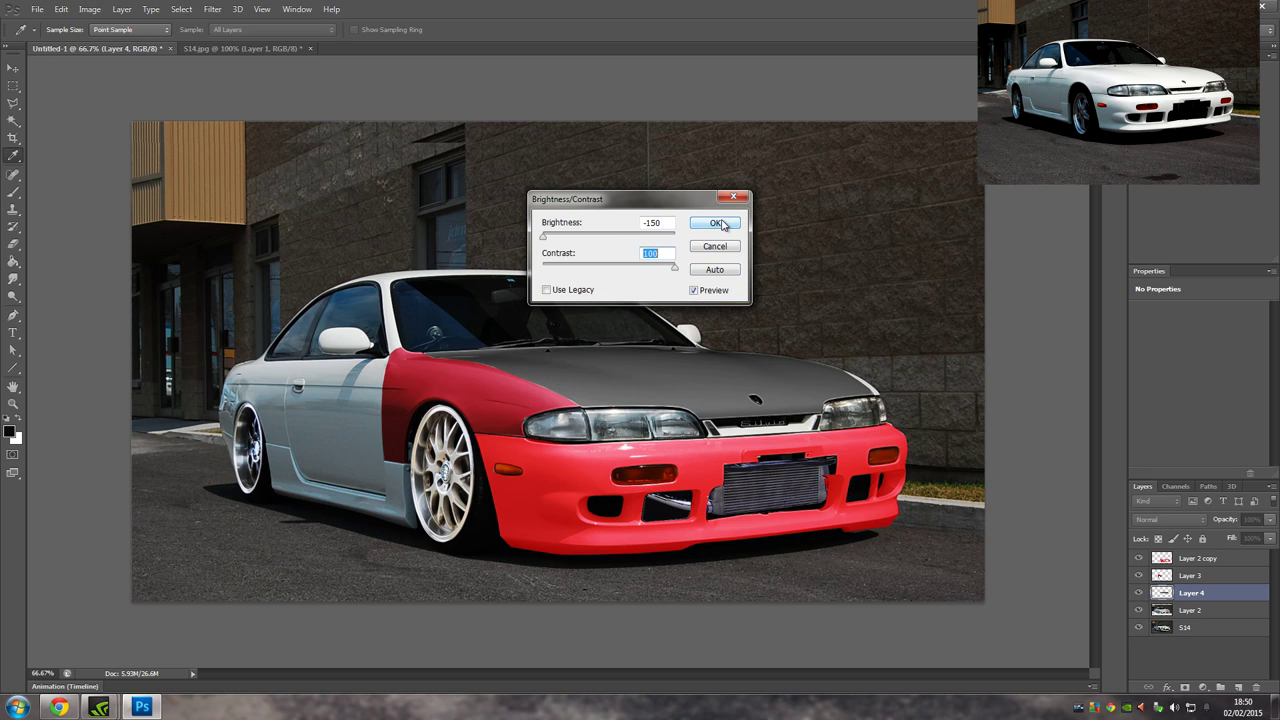
click(728, 224)
key(v)
drag(1226, 524, 1262, 523)
click(1141, 92)
drag(1199, 346, 1266, 350)
key(ctrl+z)
right_click(1222, 593)
click(1172, 184)
key(Return)
right_click(1201, 592)
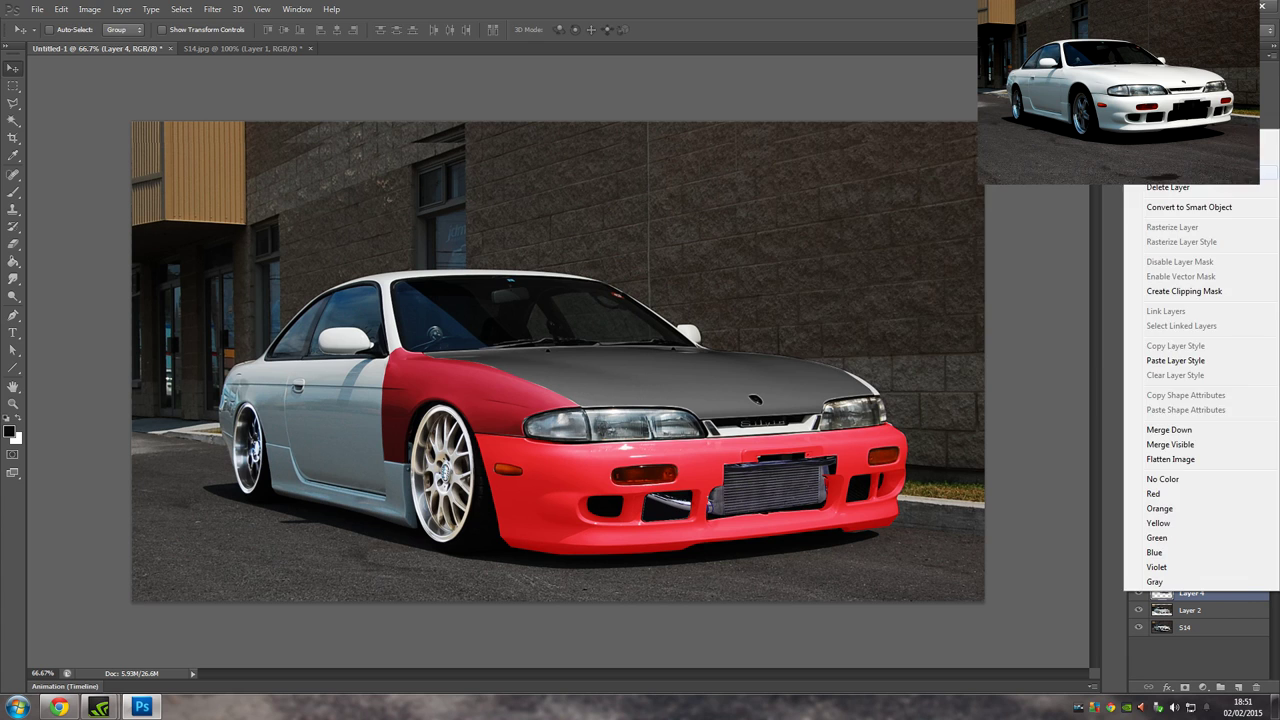
click(1165, 127)
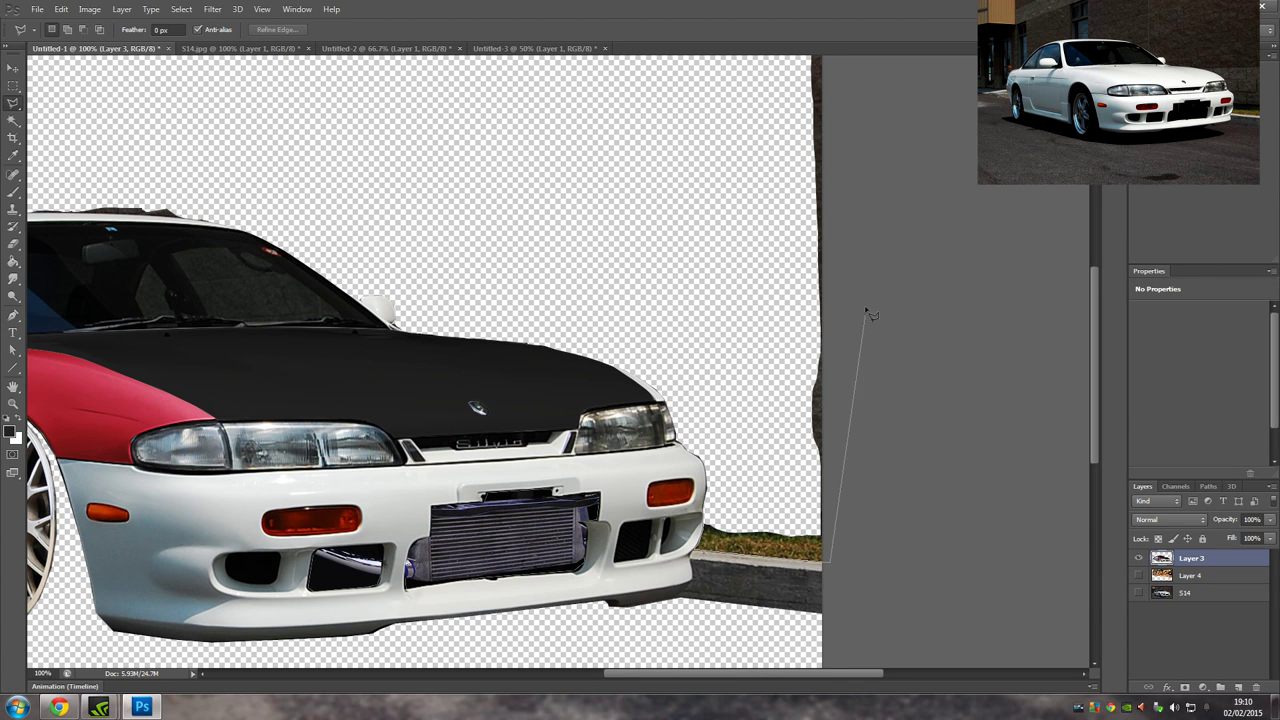
Lasso the leftover wall and grass beside the front bumper on Layer 3, delete them and deselect.
click(864, 280)
click(720, 280)
click(724, 496)
click(699, 540)
key(Delete)
key(ctrl+d)
Lasso and delete the remaining strips of wall along the image's right-hand edge on Layer 3.
scroll(791, 334, up, 3)
click(773, 68)
click(822, 401)
click(904, 151)
scroll(904, 151, up, 1)
click(773, 100)
key(Delete)
click(823, 239)
click(810, 407)
click(823, 416)
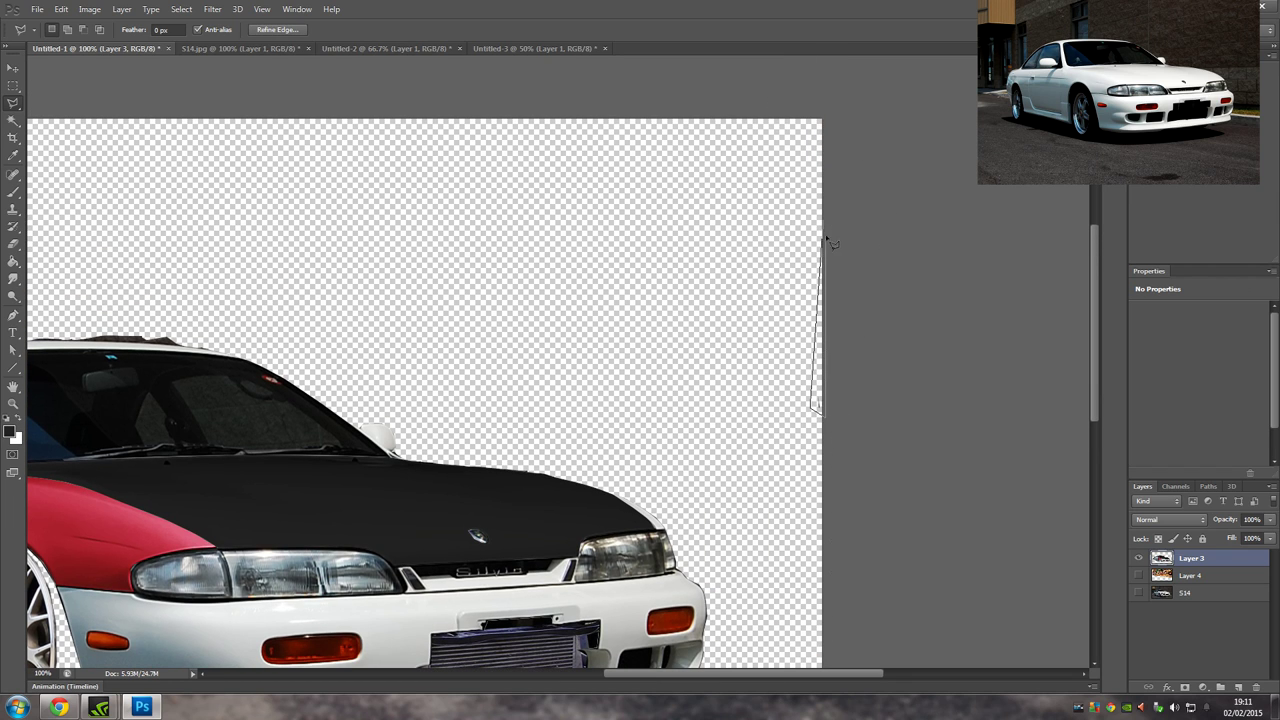
Select the leftover background pieces above the car's roof with the lasso, delete them and deselect.
scroll(818, 380, down, 1)
scroll(790, 350, left, 10)
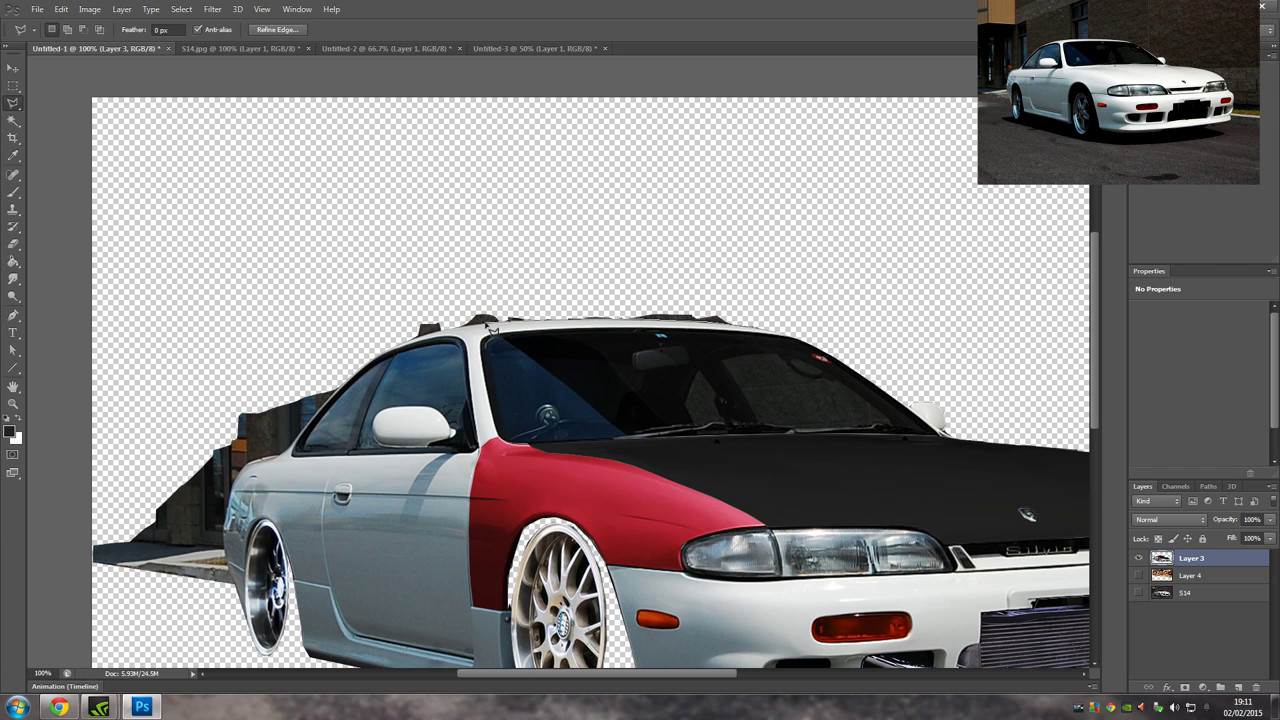
click(405, 337)
click(343, 276)
click(772, 219)
click(757, 331)
key(Delete)
key(ctrl+d)
Lasso the leftover building and pavement behind the car's rear, following the body edge, delete them and deselect.
mouse_move(349, 388)
mouse_down()
mouse_move(831, 388)
mouse_move(745, 367)
mouse_up()
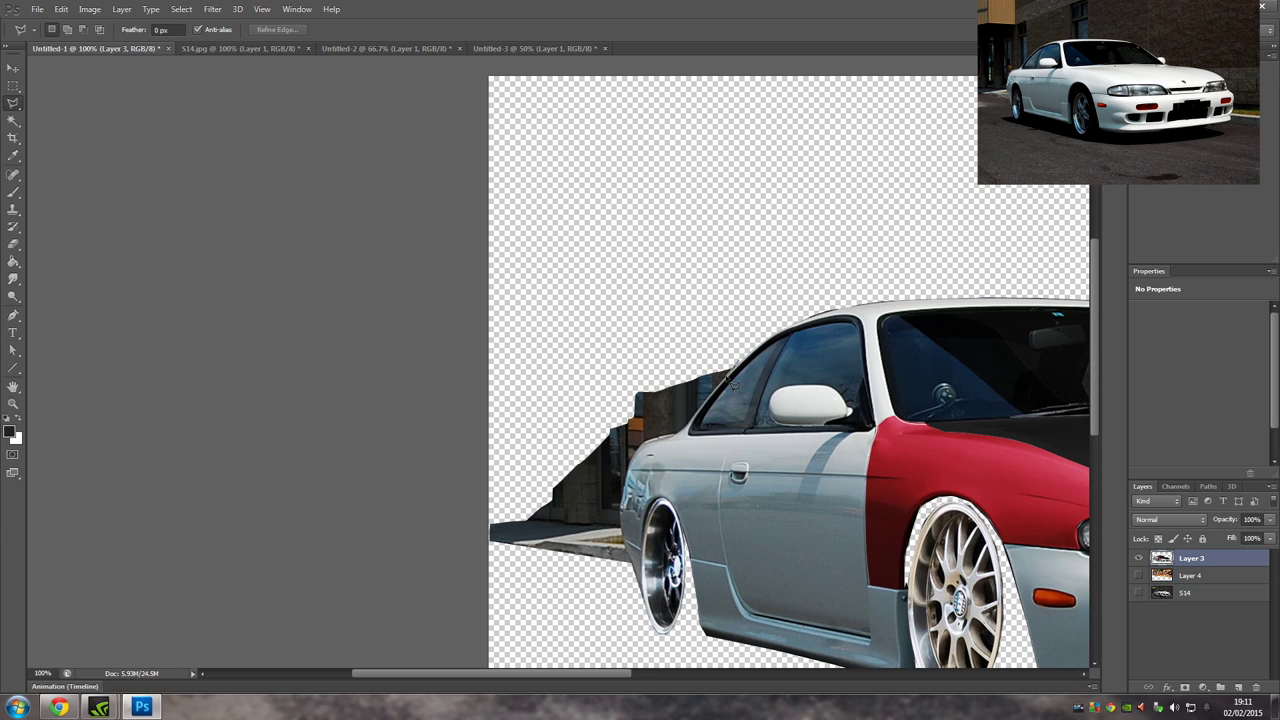
click(664, 436)
click(645, 441)
click(633, 450)
click(625, 468)
mouse_move(628, 548)
mouse_down()
mouse_move(614, 571)
mouse_move(757, 343)
mouse_move(682, 420)
mouse_up()
key(Delete)
key(ctrl+d)
Make the graffiti background on Layer 4 and the S14 layer visible, and select Layer 3 together with S14.
key(ctrl+minus)
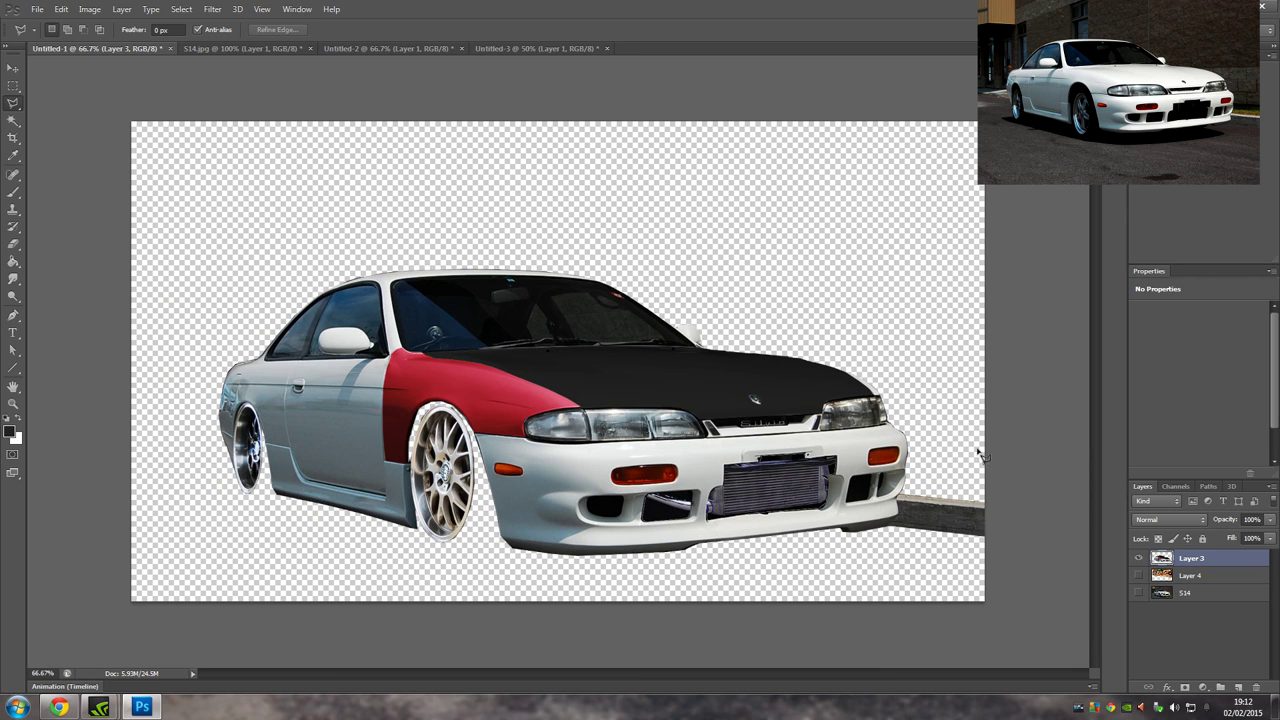
click(1139, 576)
key(v)
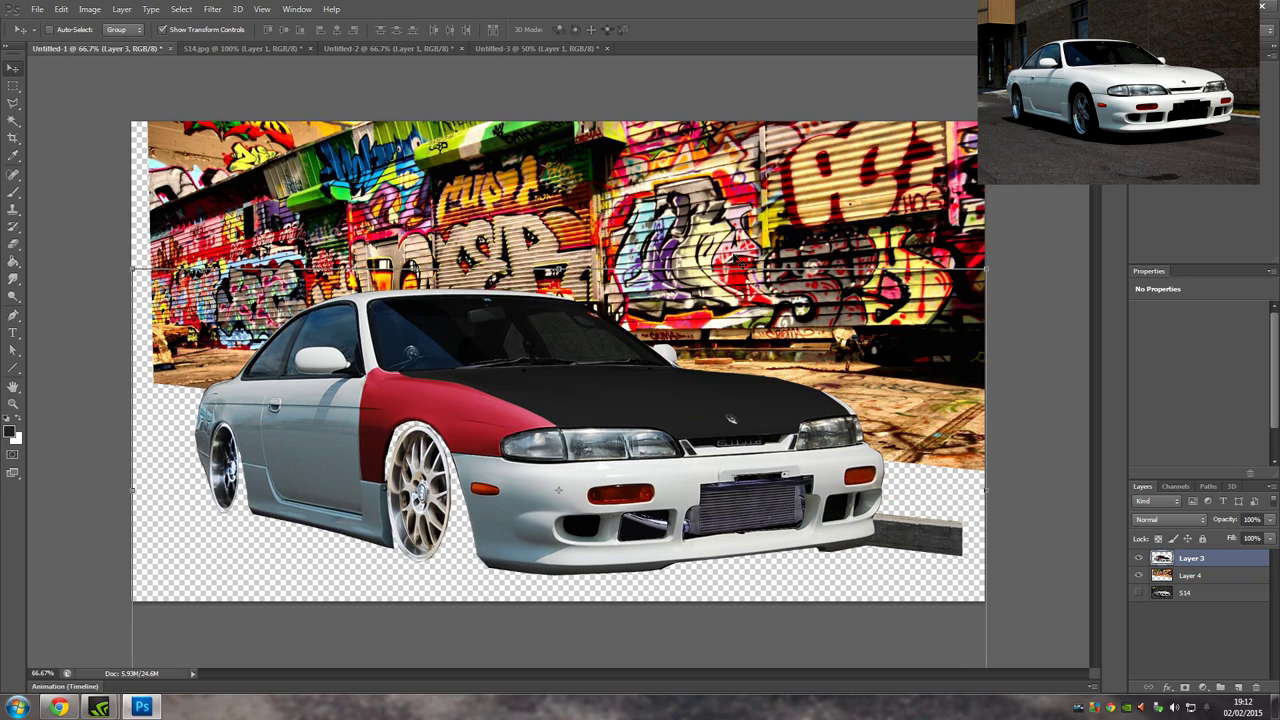
ctrl+click(1198, 594)
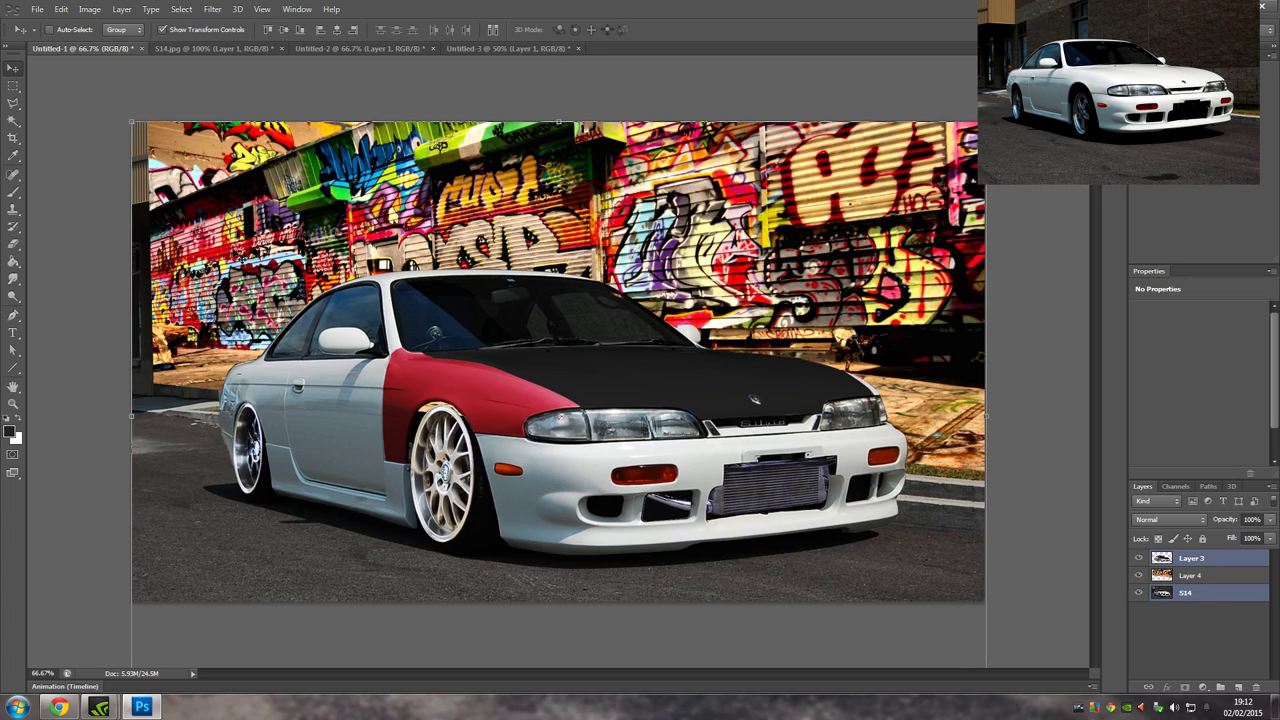
Delete the existing graffiti background on Layer 4 from the car composition.
click(1190, 576)
mouse_move(860, 300)
mouse_down()
mouse_move(850, 330)
mouse_move(882, 318)
mouse_move(880, 275)
mouse_up()
key(Delete)
Lasso the graffiti wall and its pavement above the road in Untitled-3 and bring it into the car composition as a new layer.
click(534, 49)
click(13, 104)
key(ctrl+d)
click(995, 535)
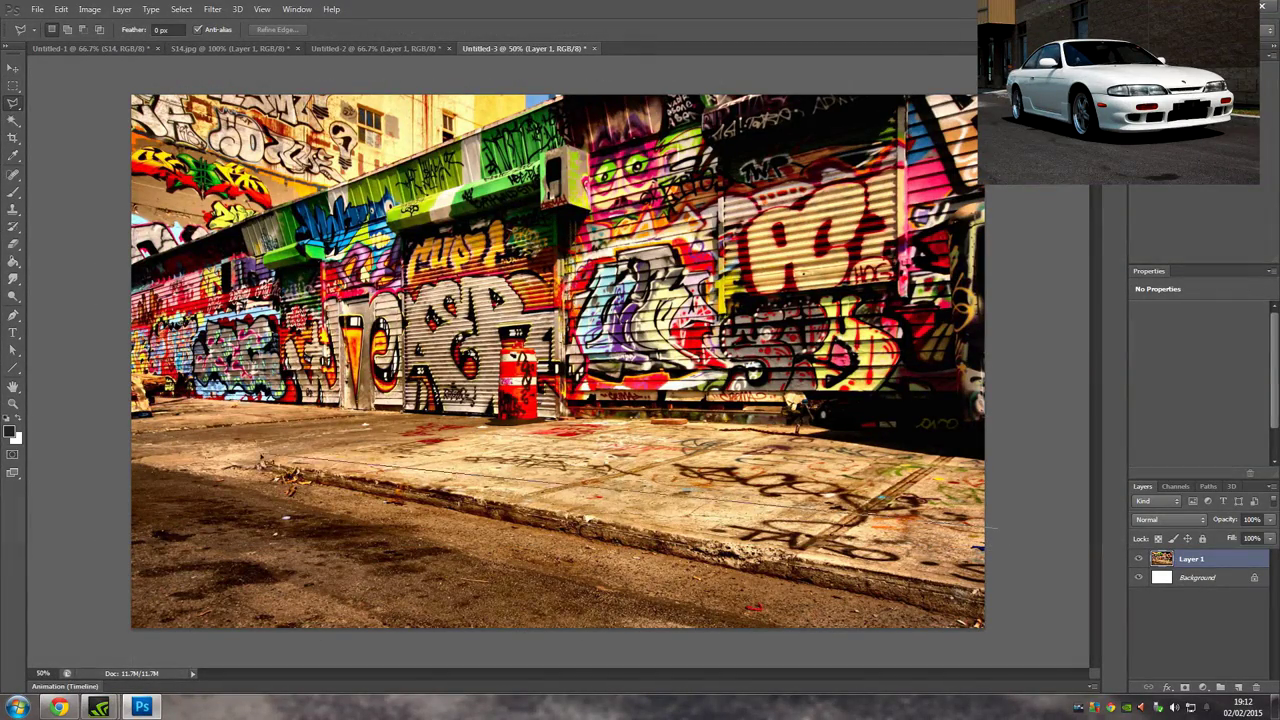
click(103, 447)
click(120, 72)
click(1020, 72)
click(995, 530)
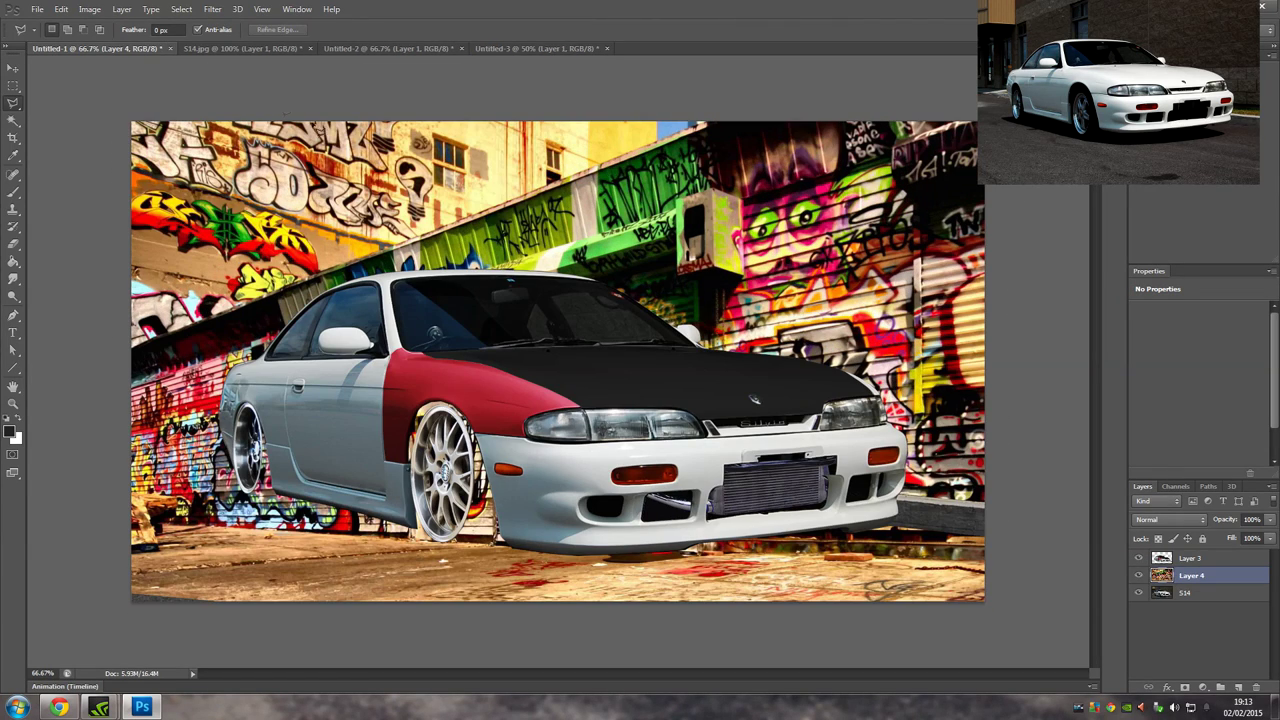
Move the graffiti on Layer 4 up behind the car so that its pavement ends at the asphalt road.
click(1186, 592)
key(v)
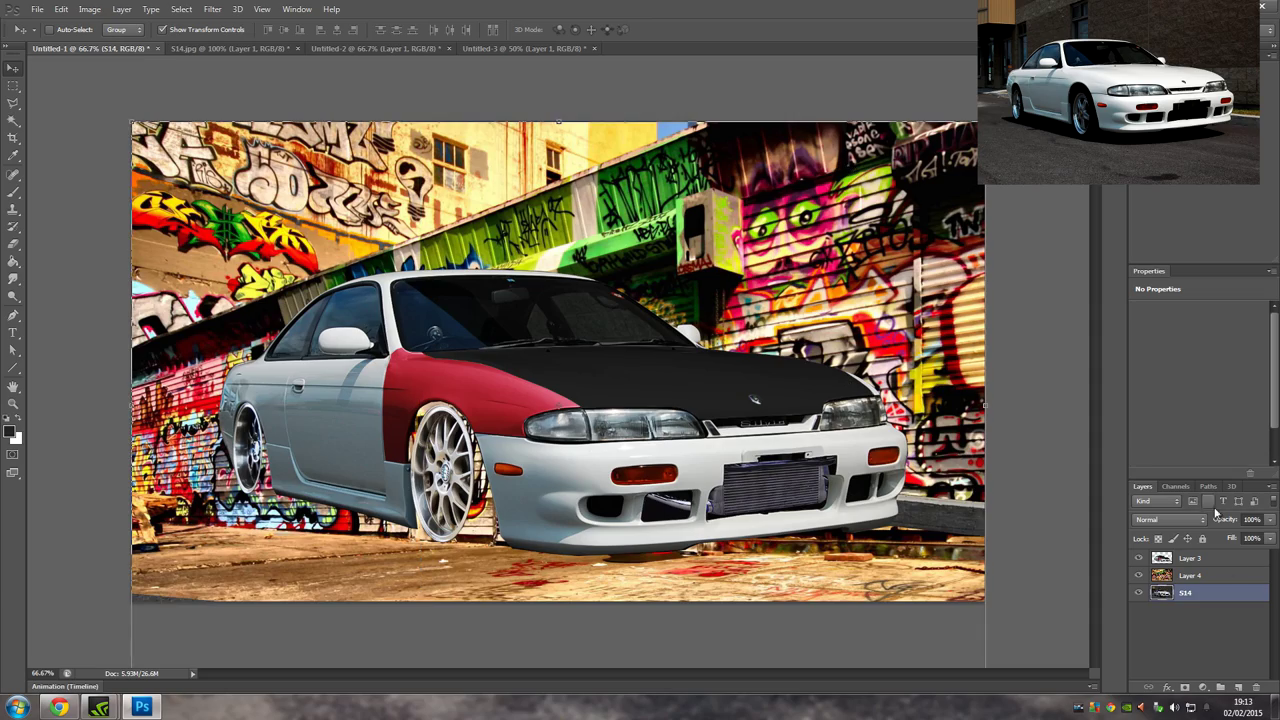
click(1190, 575)
drag(1000, 491, 852, 220)
mouse_move(1205, 575)
mouse_down()
mouse_move(1201, 546)
mouse_move(1190, 550)
mouse_move(1206, 580)
mouse_up()
drag(919, 291, 860, 348)
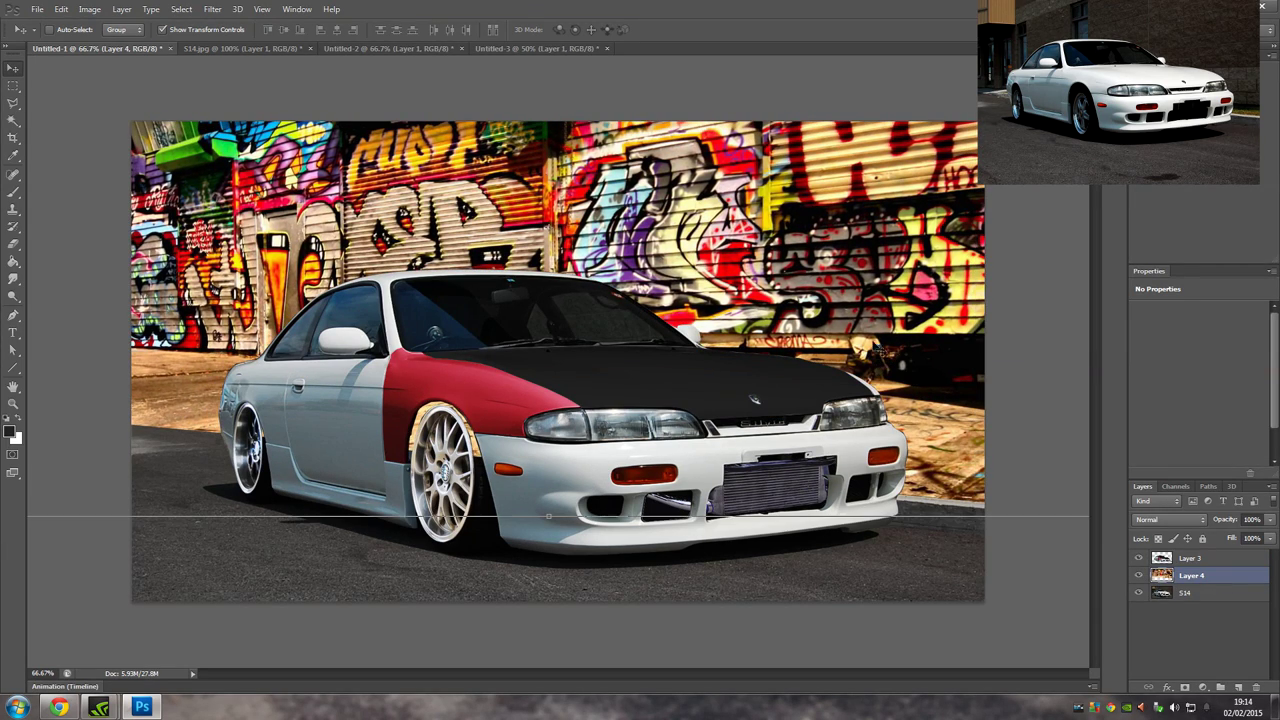
Scale the graffiti on Layer 4 down to roughly the canvas width with Free Transform and shift it down slightly behind the car.
key(ctrl+minus)
key(ctrl+t)
drag(271, 149, 342, 186)
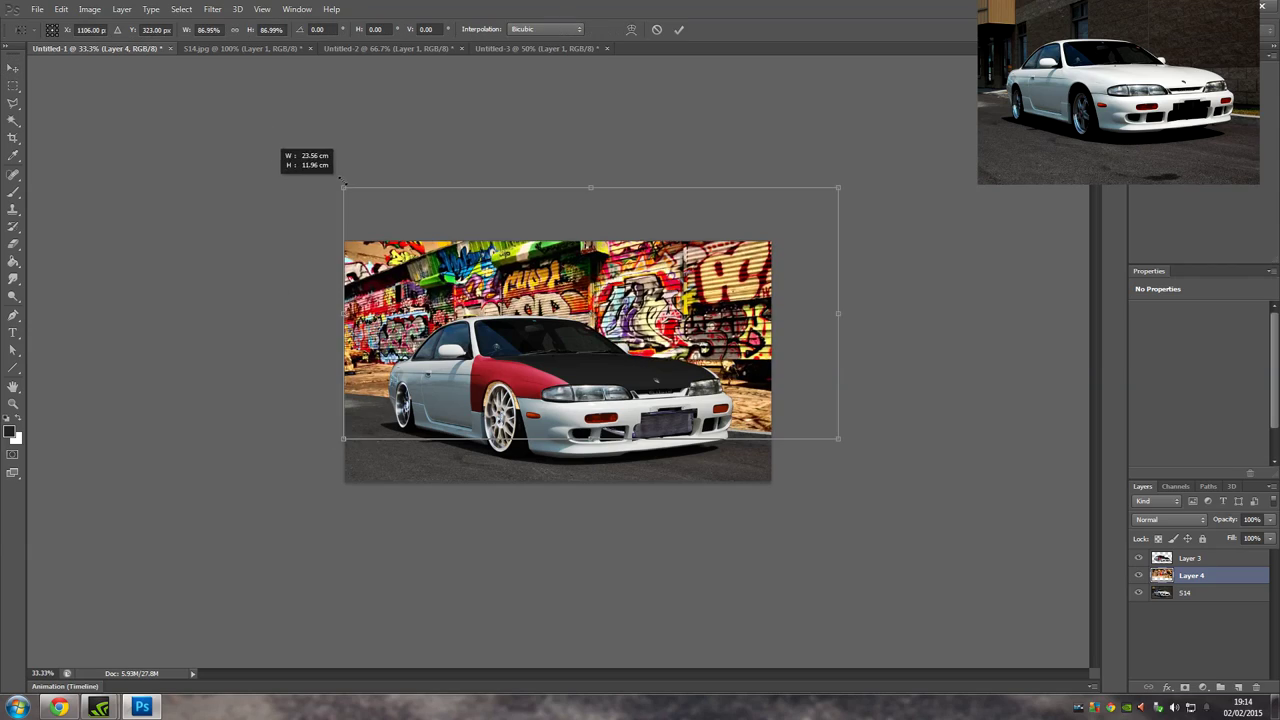
drag(838, 438, 777, 434)
click(679, 29)
drag(751, 344, 751, 370)
key(ctrl+plus)
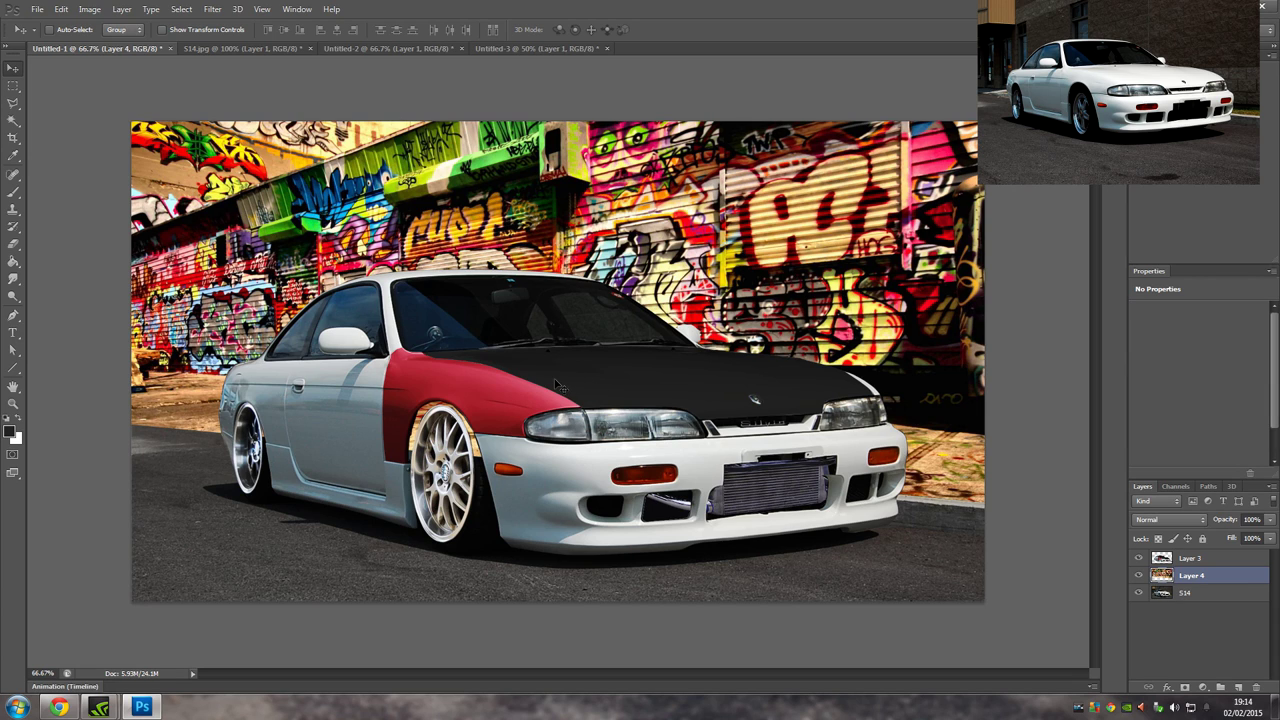
Lasso the Layer 4 background showing through around the car's front wheel arch, delete it and deselect.
key(l)
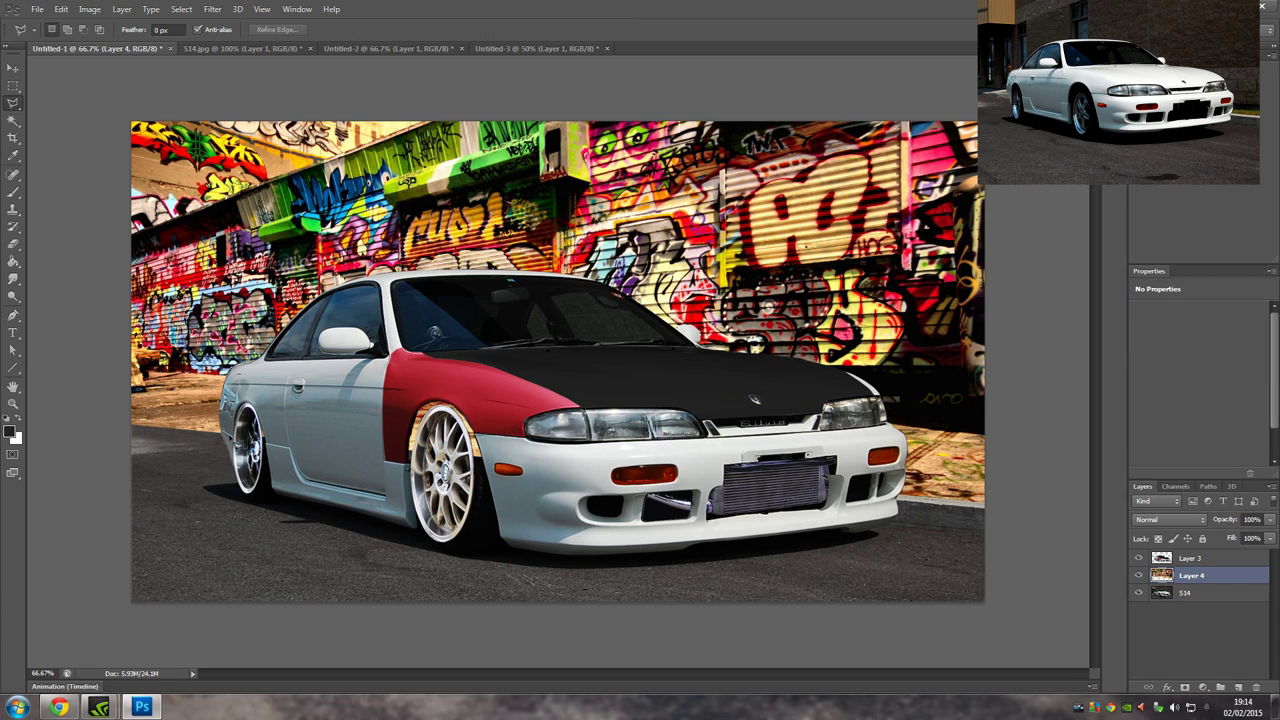
click(240, 388)
click(502, 398)
click(520, 480)
click(268, 450)
double_click(228, 437)
key(Delete)
key(ctrl+d)
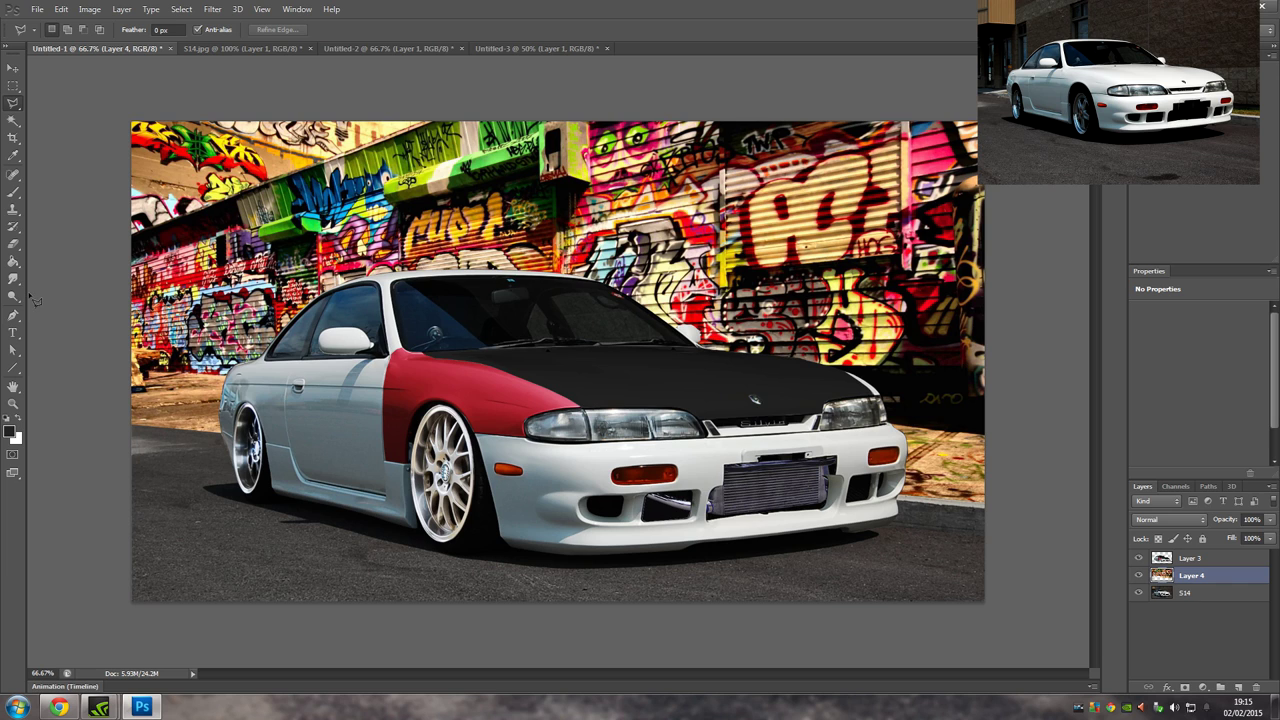
Isolate the S14 layer, lasso the kerb strip behind the car's rear and show the other layers again.
alt+click(1138, 593)
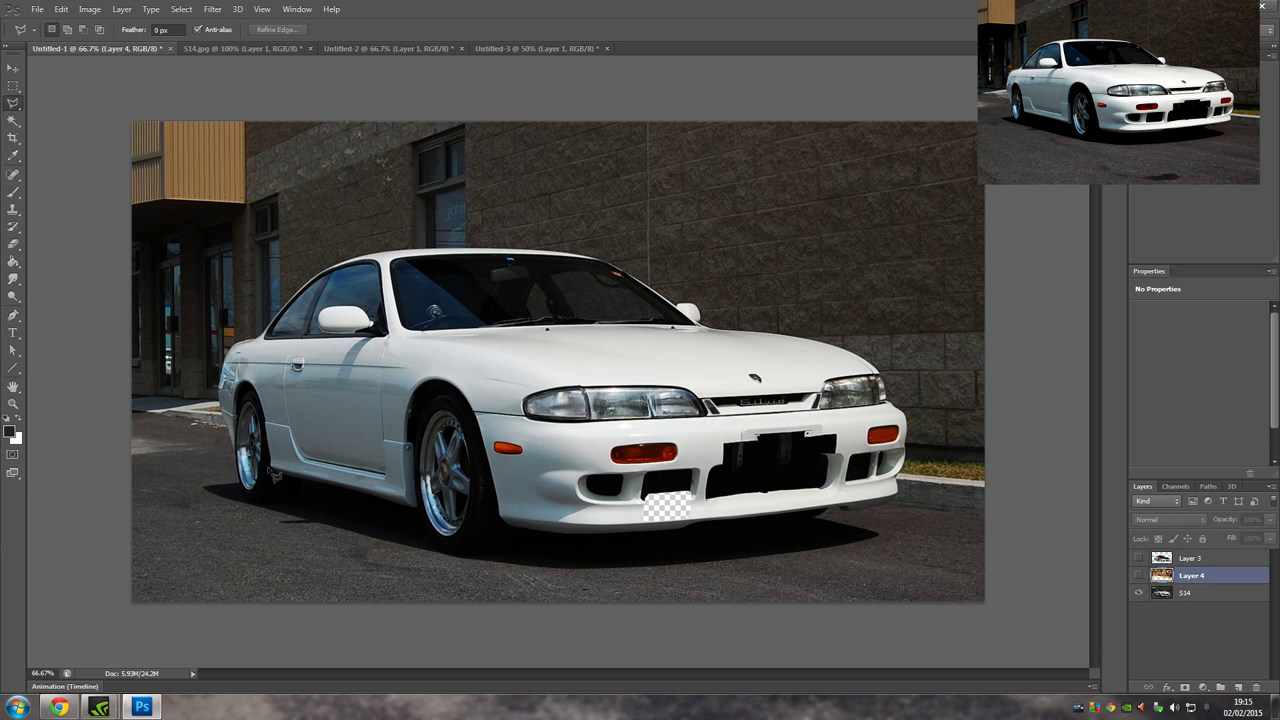
click(229, 434)
double_click(222, 413)
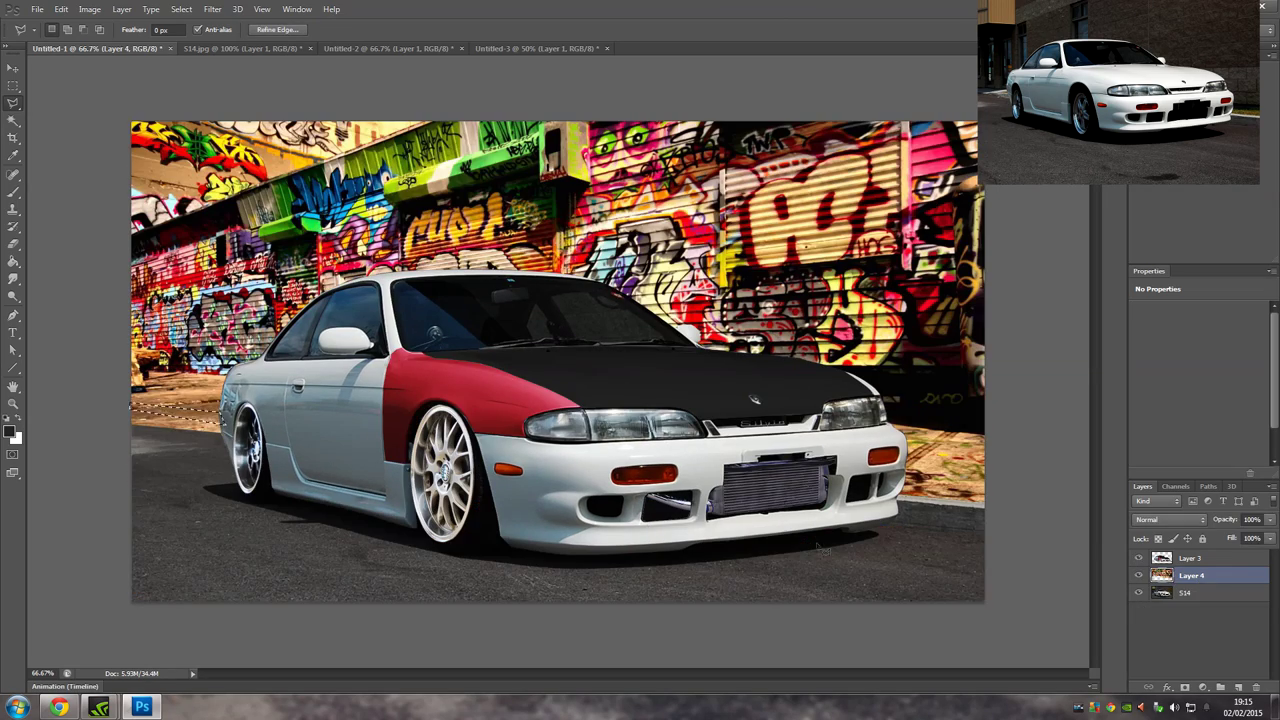
Copy the selected kerb strip from the S14 layer to a new layer, place it above Layer 4 and show all layers.
click(1190, 593)
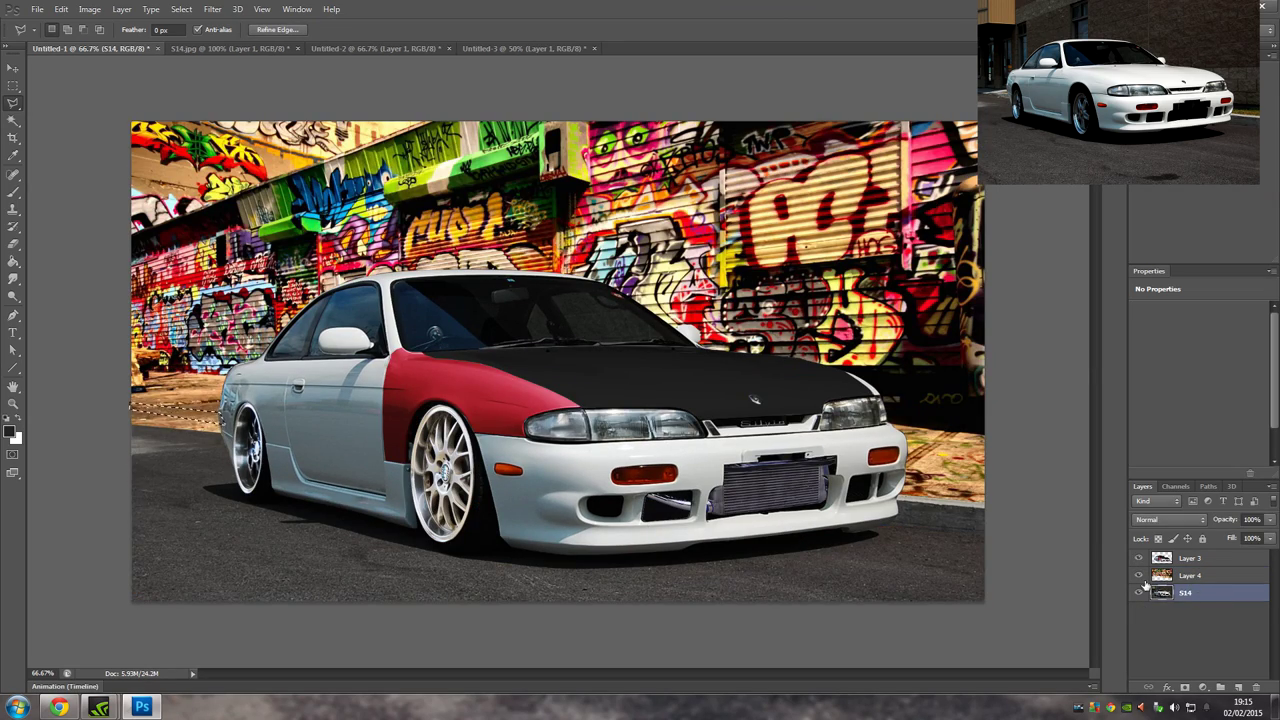
alt+click(1138, 592)
click(1138, 575)
key(ctrl+j)
drag(1190, 593, 1195, 572)
click(1139, 558)
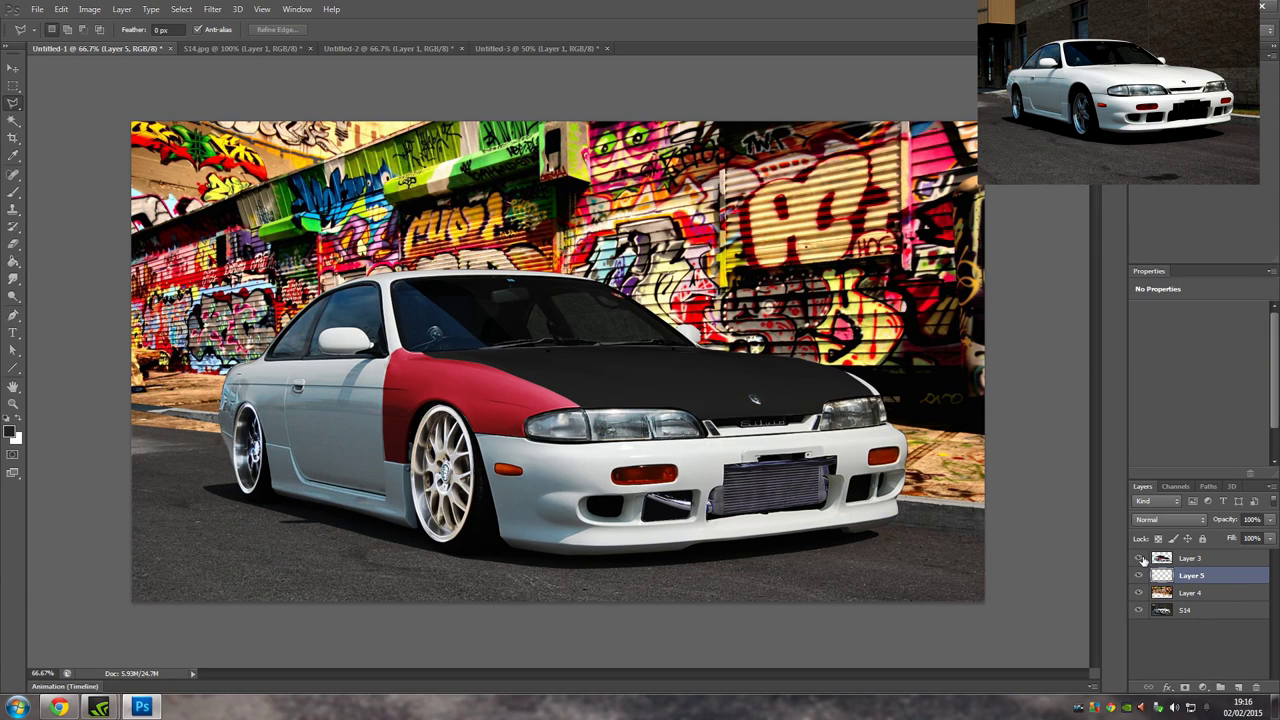
Lasso the leftover graffiti pavement below the kerb behind the car's rear, delete it from Layer 4 and deselect.
click(137, 418)
click(118, 422)
click(137, 411)
click(1194, 597)
key(Delete)
key(ctrl+d)
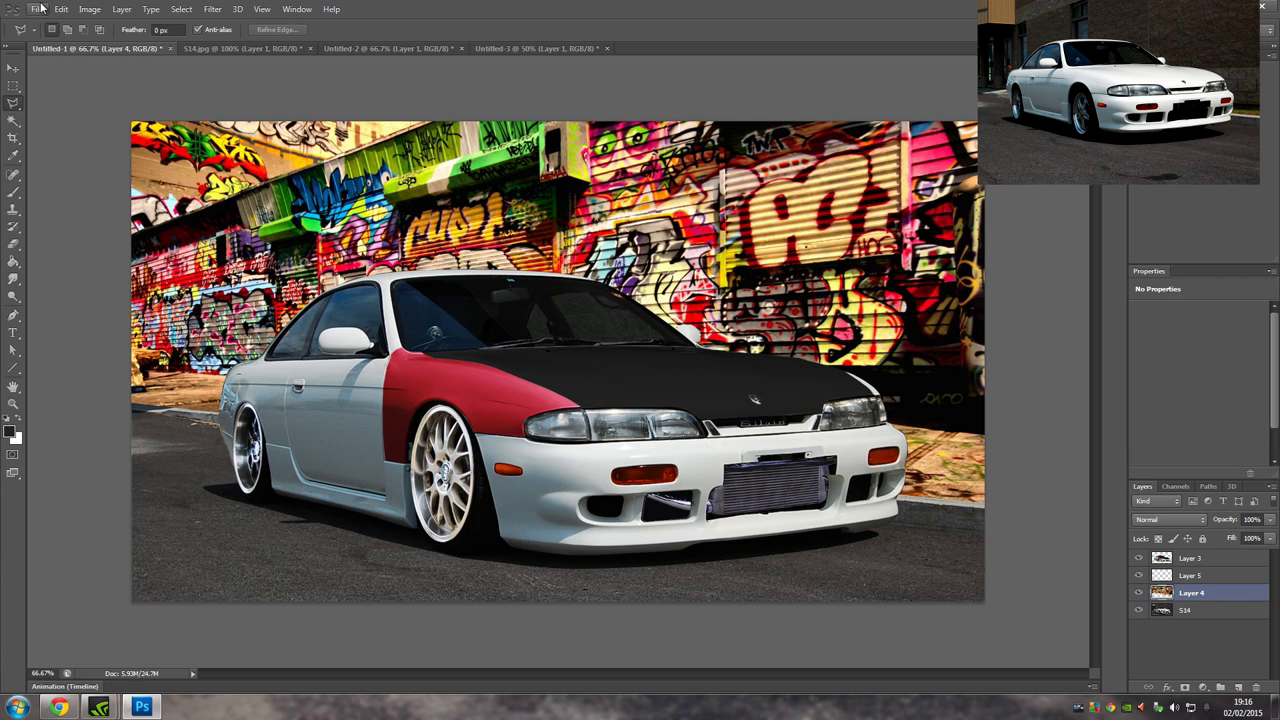